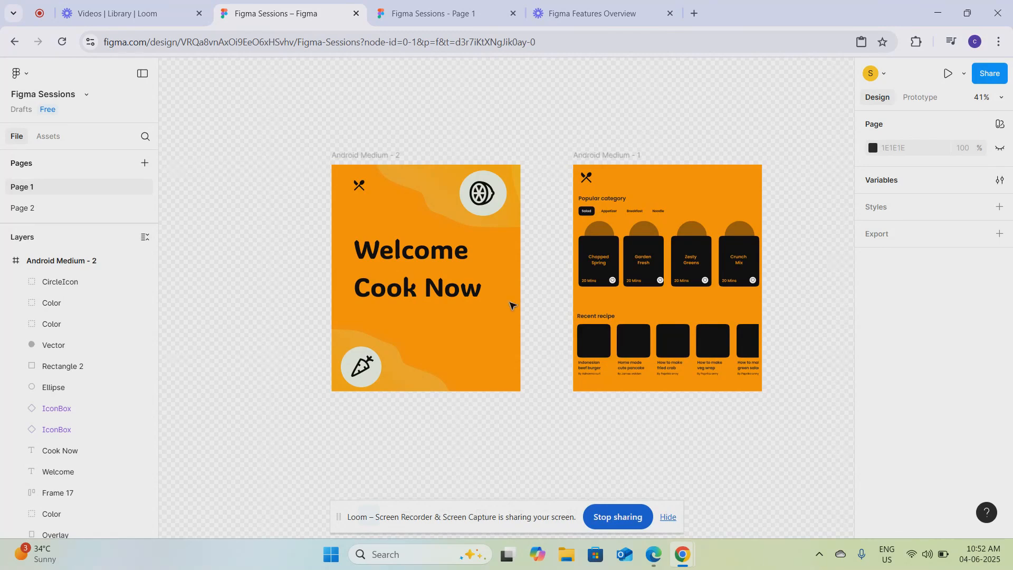
left_click(457, 294)
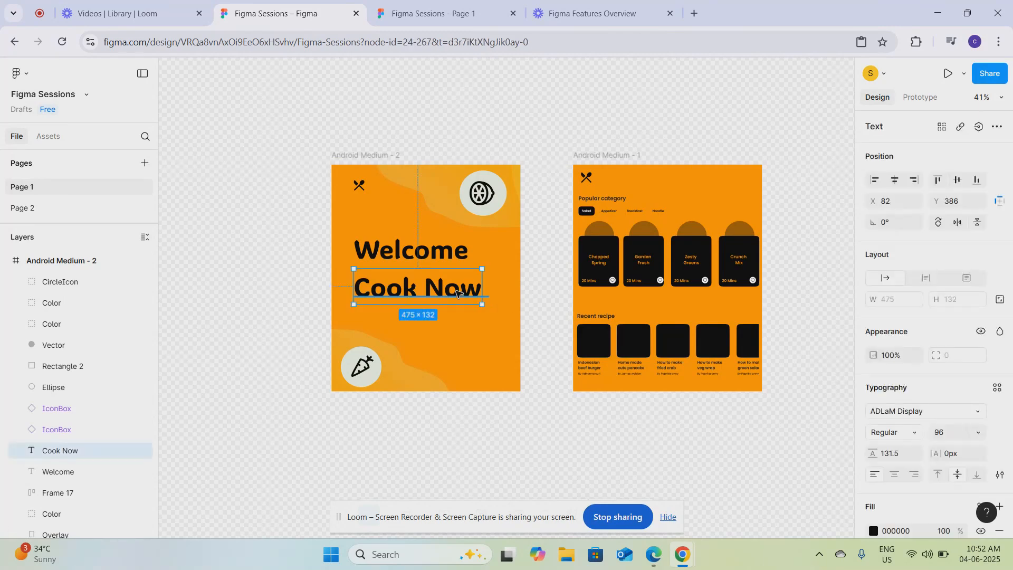
left_click(375, 159)
left_click(621, 161)
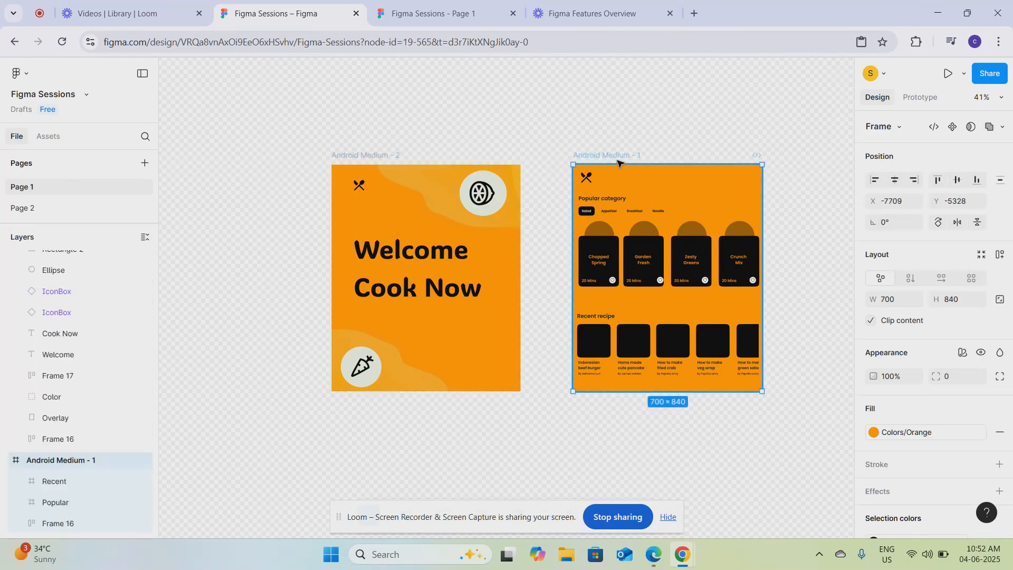
left_click(436, 292)
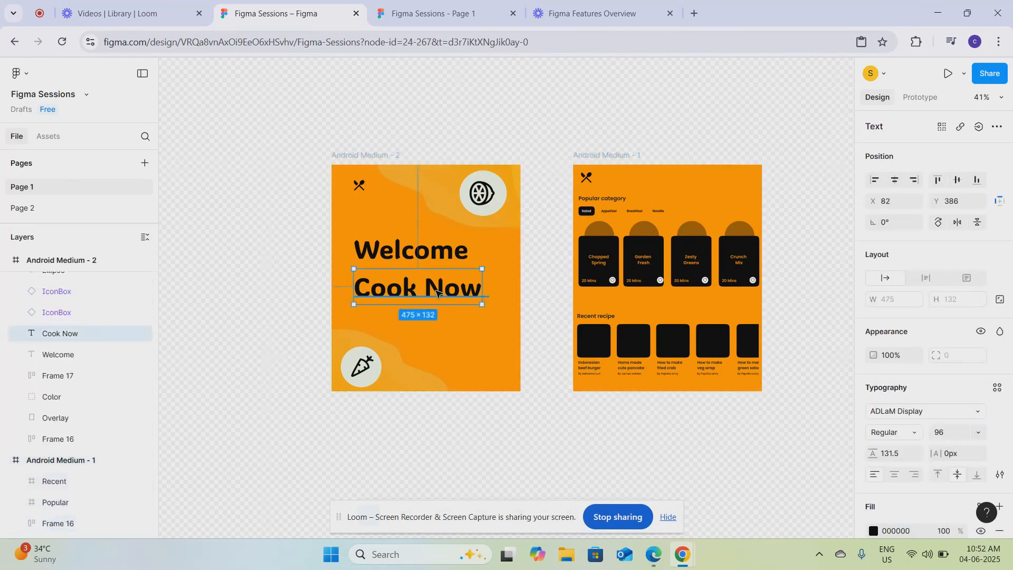
Step: Add a text reading "C" on the empty canvas beside the Android Medium - 1 frame
scroll(506, 316, "down", 5)
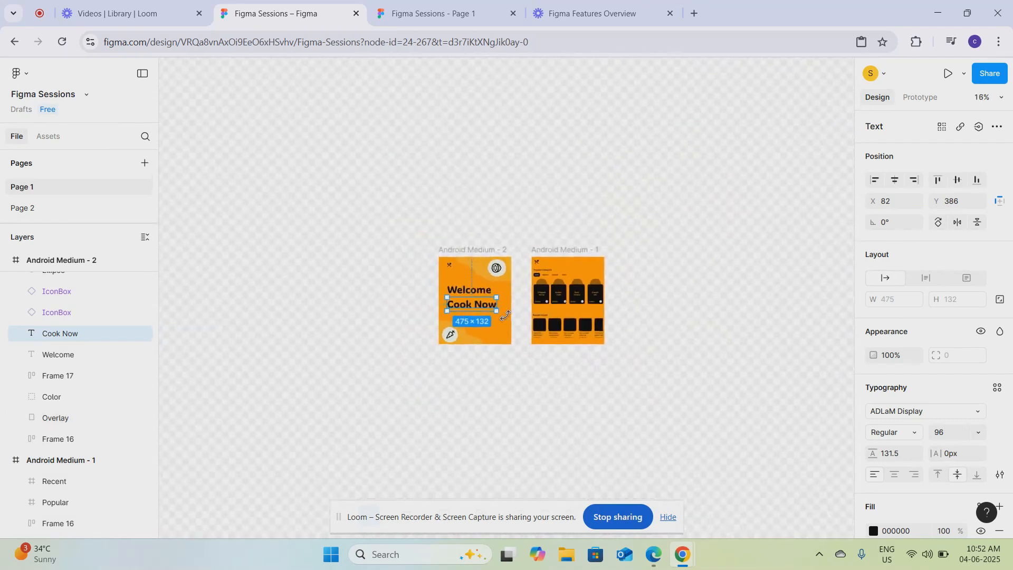
left_click(666, 518)
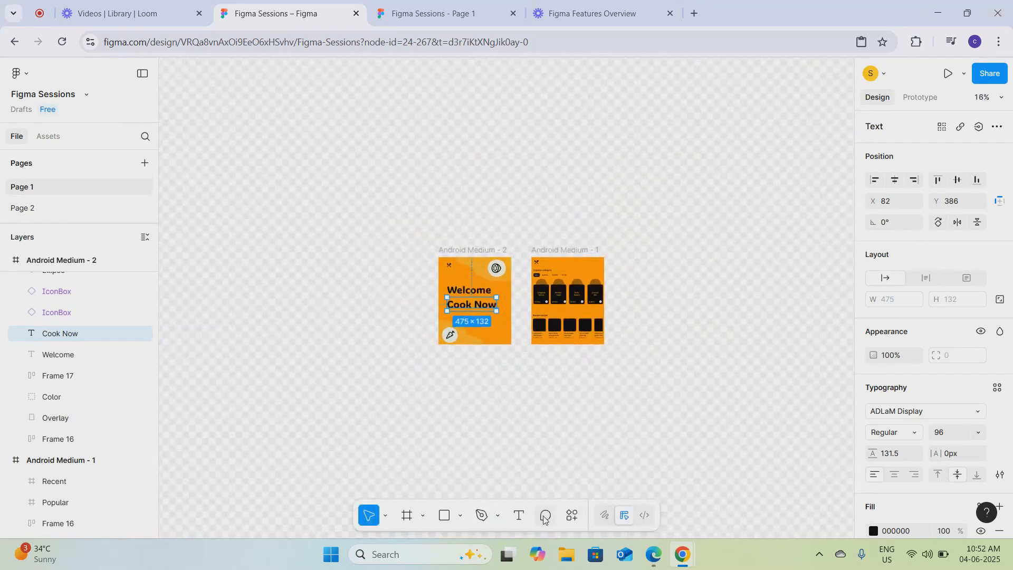
left_click(519, 515)
left_click(639, 260)
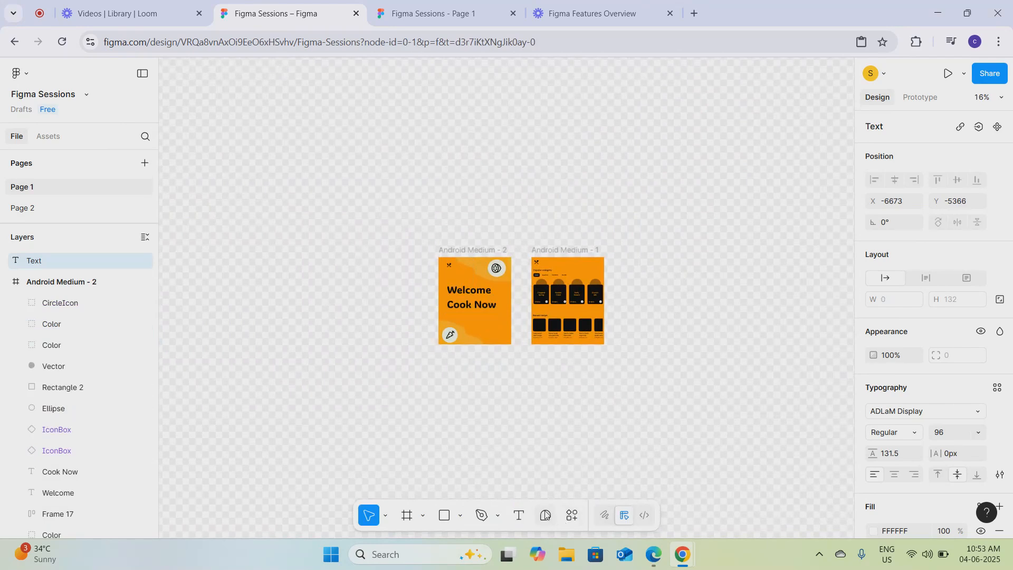
left_click(520, 516)
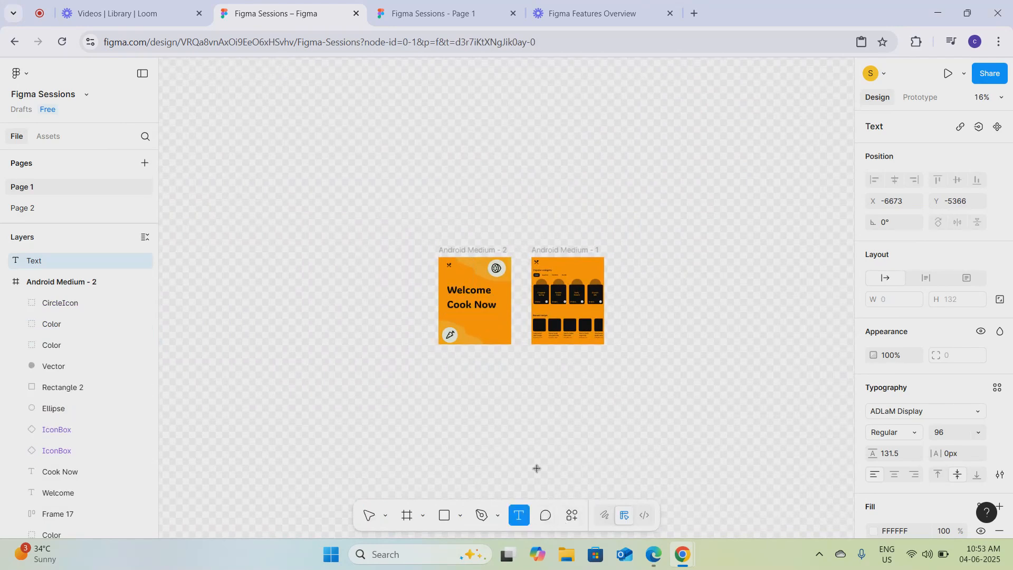
left_click(634, 295)
key("Caps_Lock")
type("C")
key("Caps_Lock")
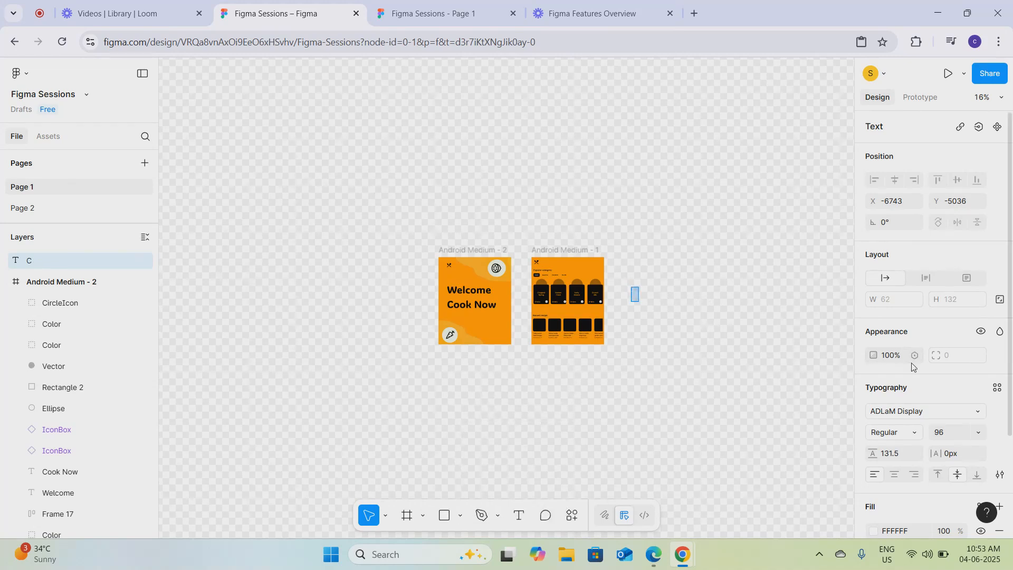
Step: Change the fill colour of the "C" text to 1E1E1E
scroll(1009, 413, "down", 3)
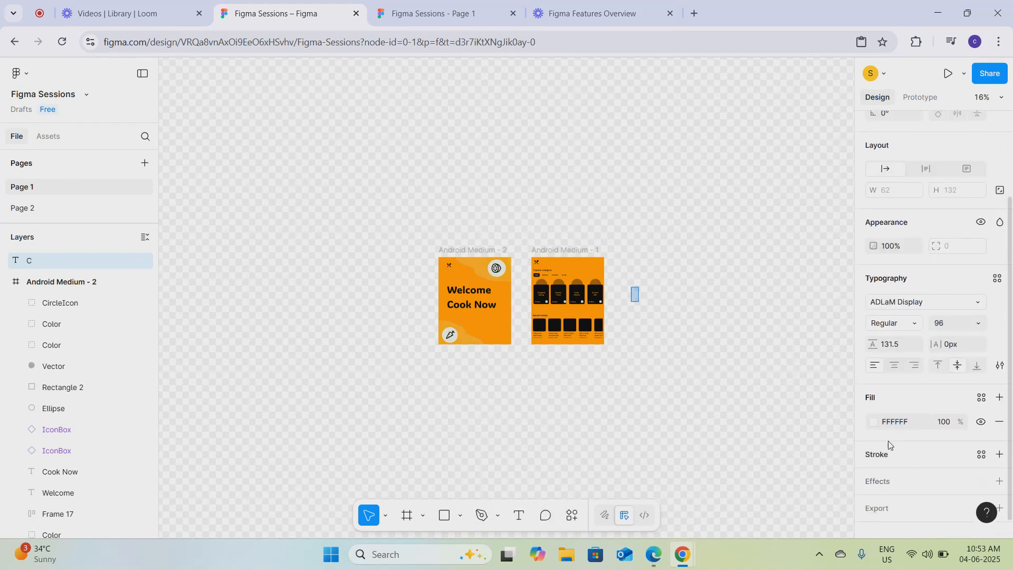
left_click(874, 422)
left_click(728, 513)
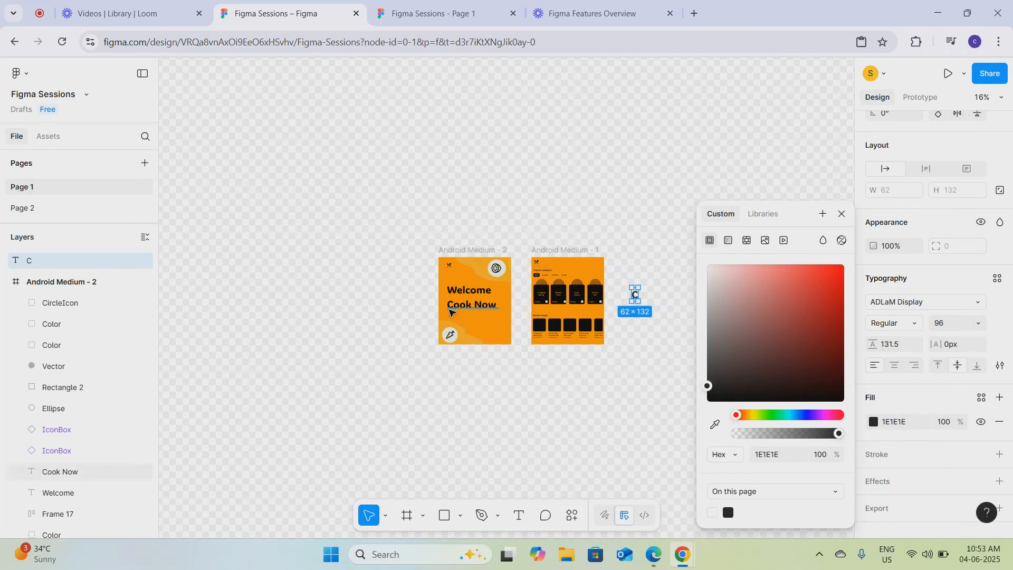
Step: Turn the "C" text into a component
left_click(451, 311)
left_click(636, 295)
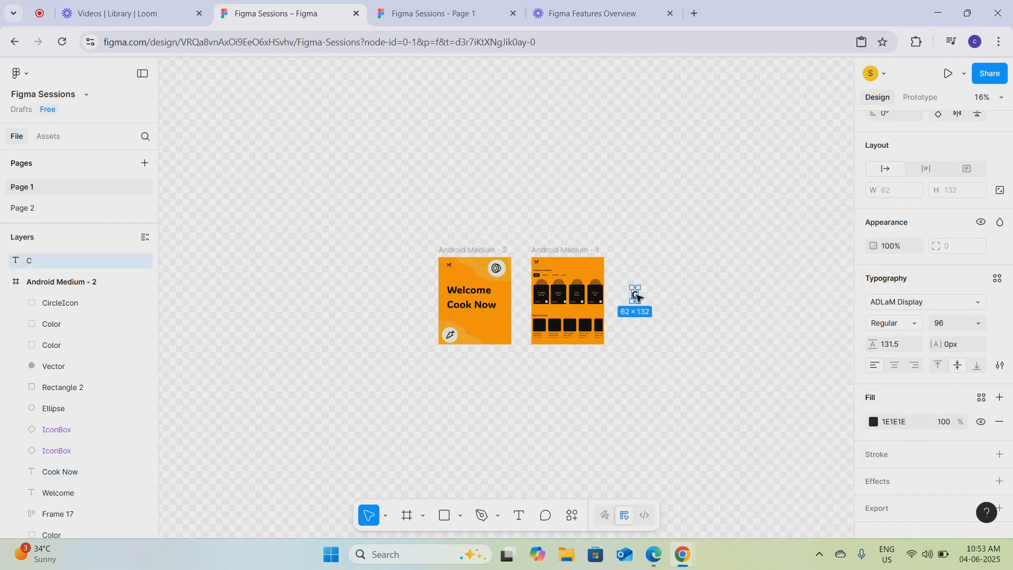
right_click(637, 297)
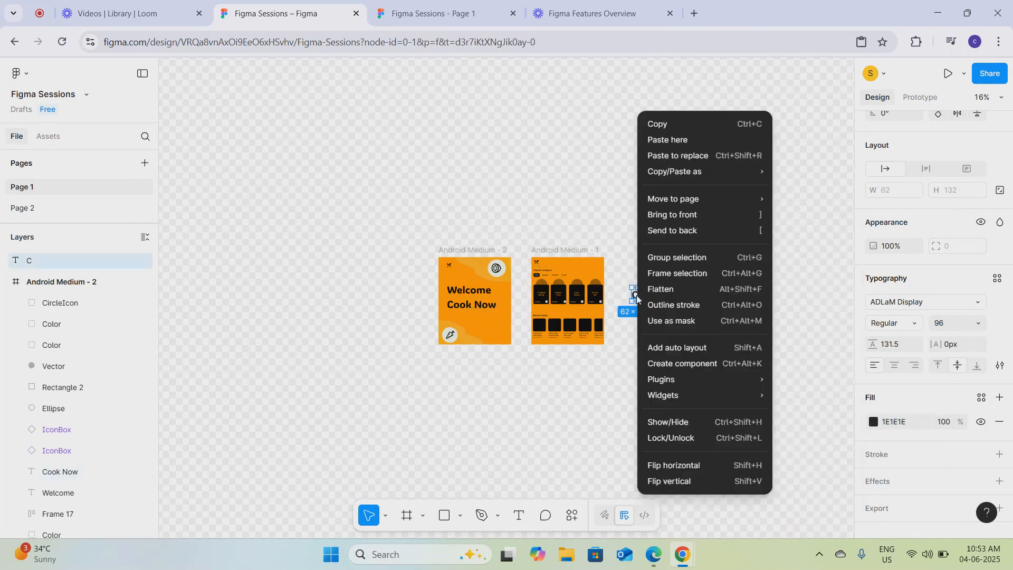
left_click(700, 367)
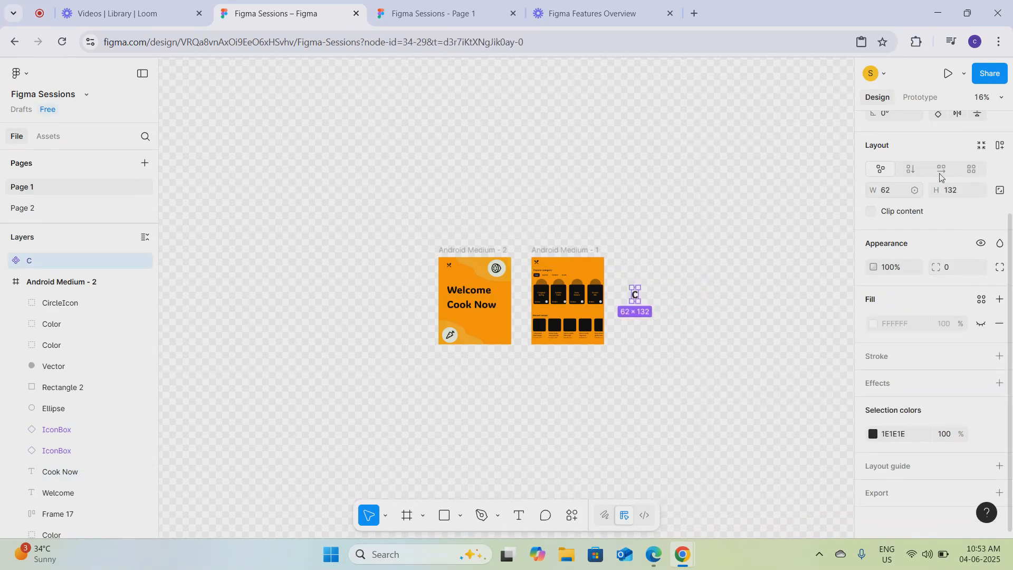
Step: Add seven variants to the "C" component, Variant2 through Variant8
scroll(1011, 143, "up", 5)
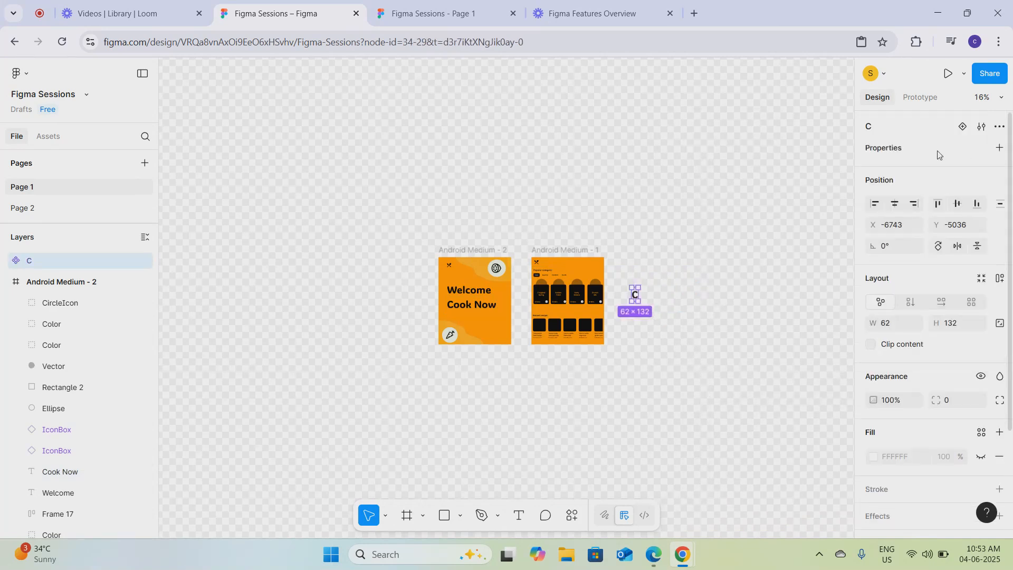
left_click(963, 127)
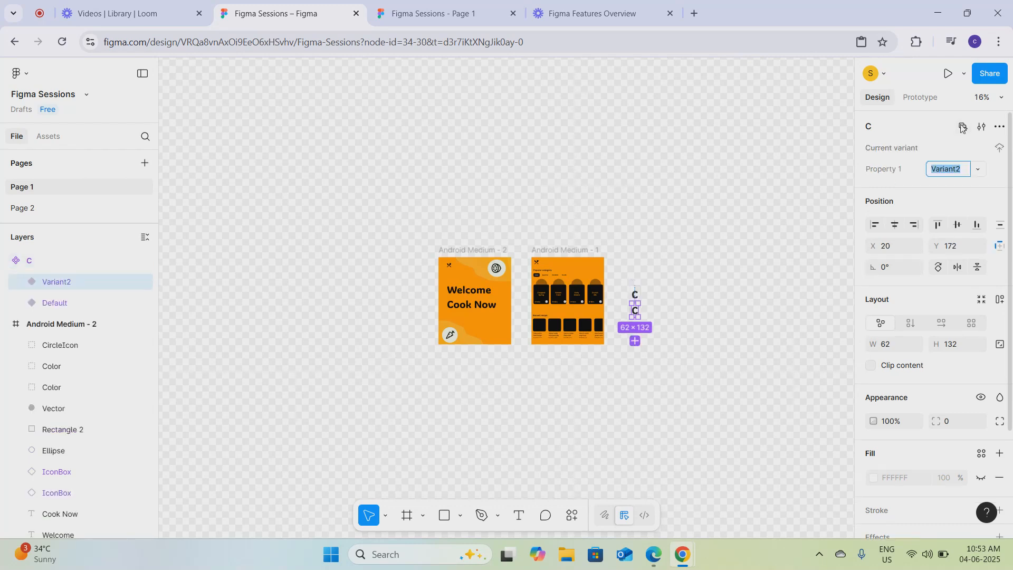
left_click(636, 341)
left_click(635, 359)
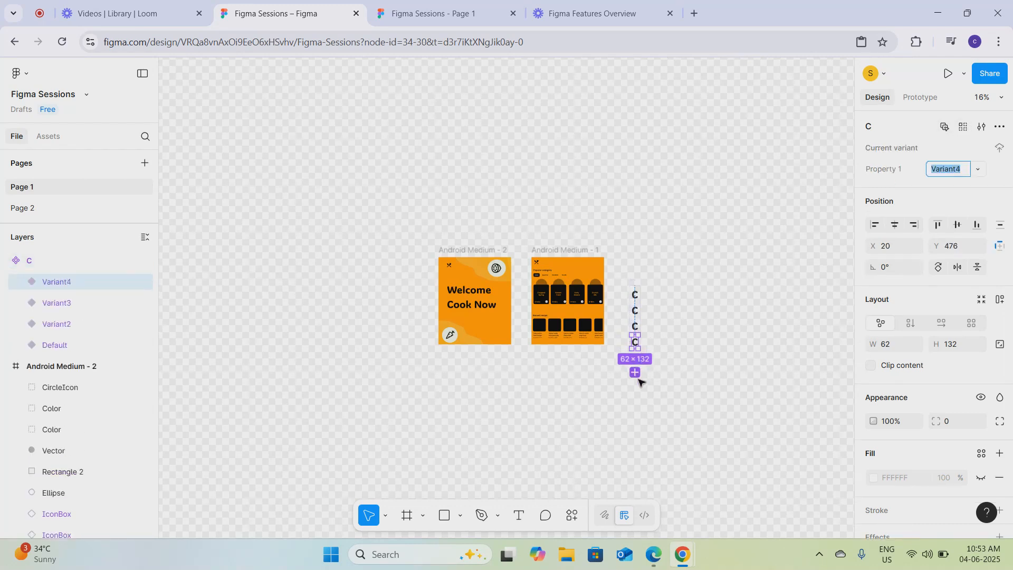
left_click(636, 374)
left_click(636, 390)
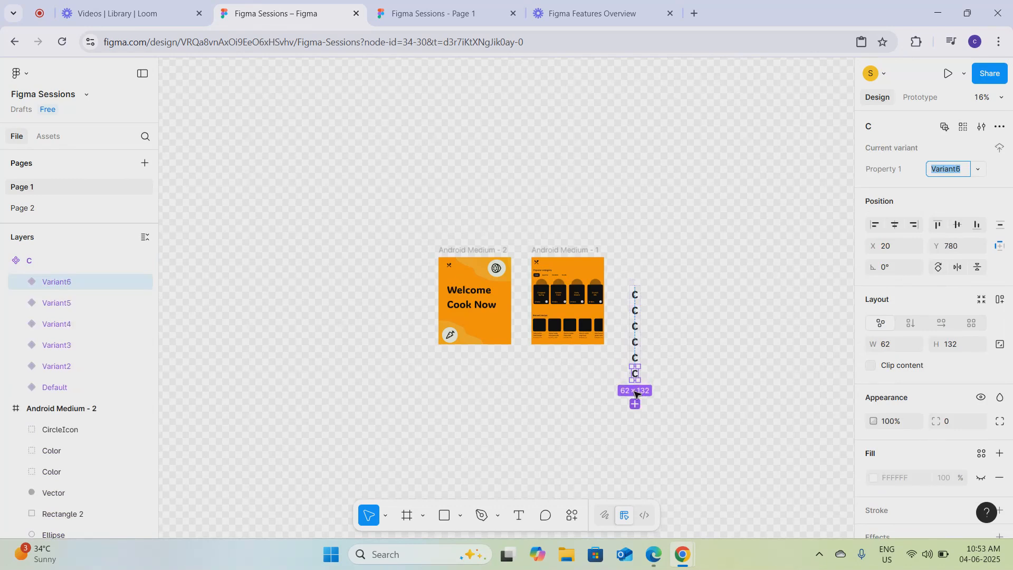
left_click(636, 405)
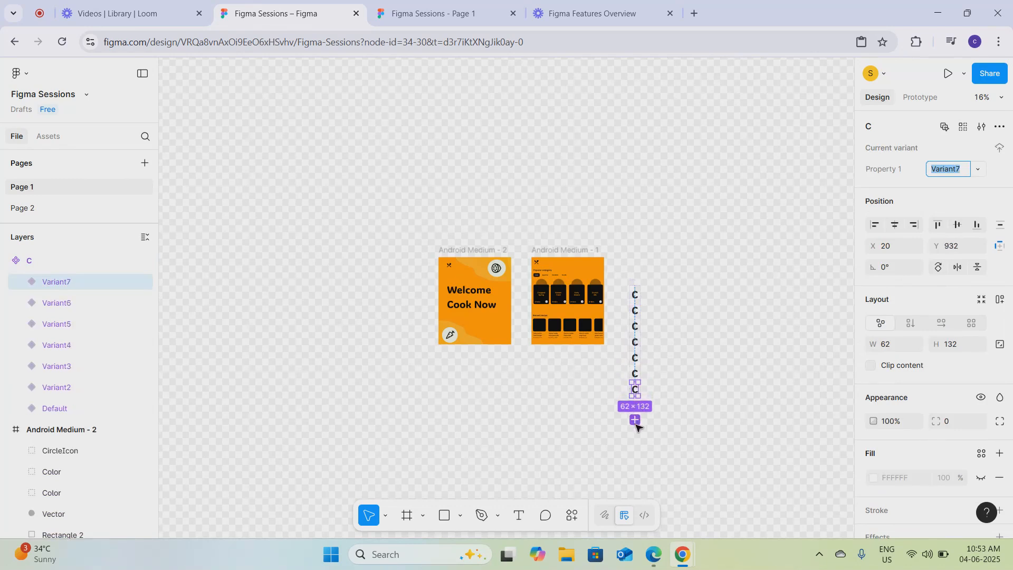
left_click(635, 420)
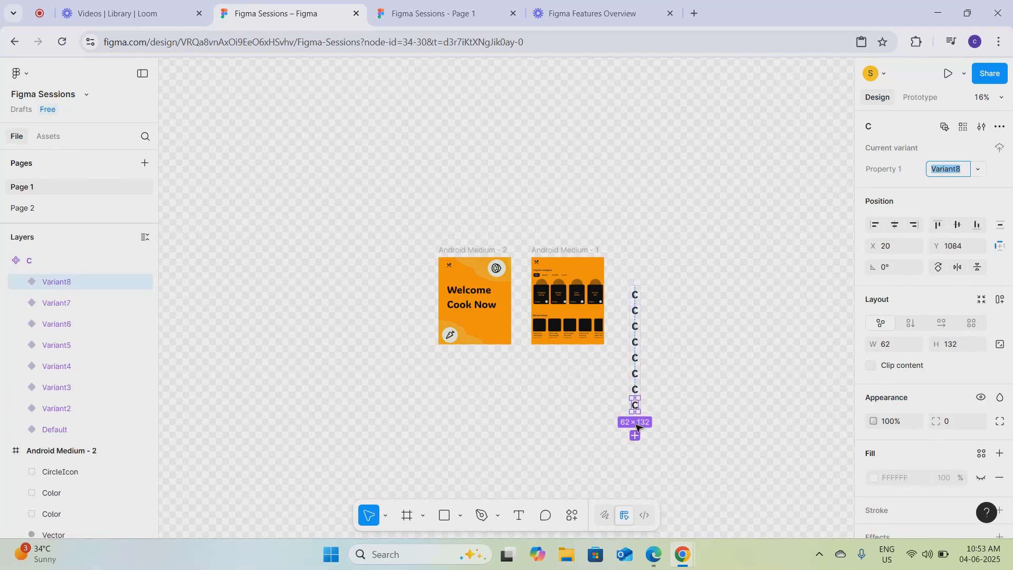
Step: Widen the "C" component set, the Default variant's text box to about 445 px and Variant2's to about 451 px
left_click(637, 286)
left_click_drag(645, 304, 689, 308)
double_click(636, 297)
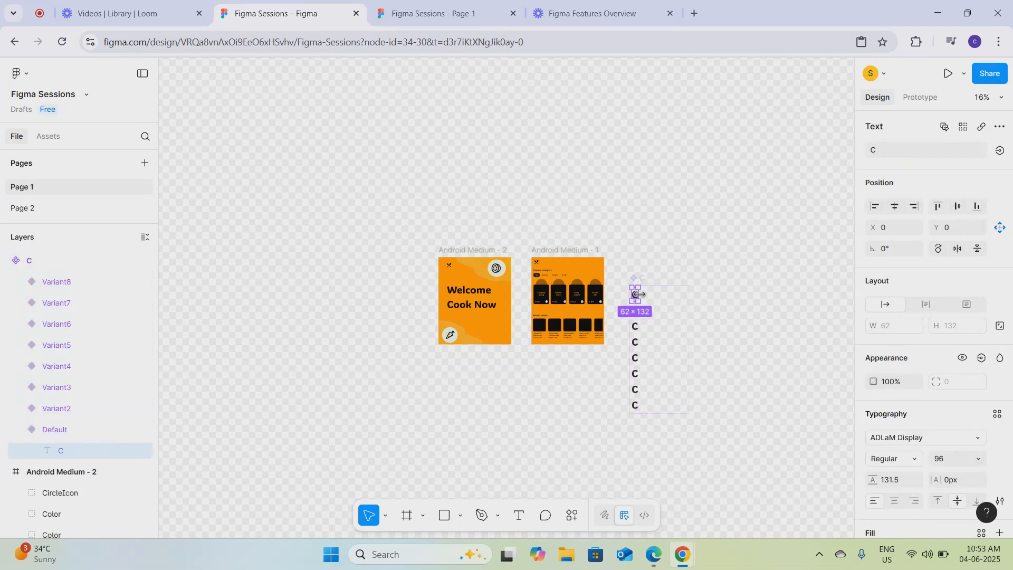
left_click_drag(639, 294, 677, 294)
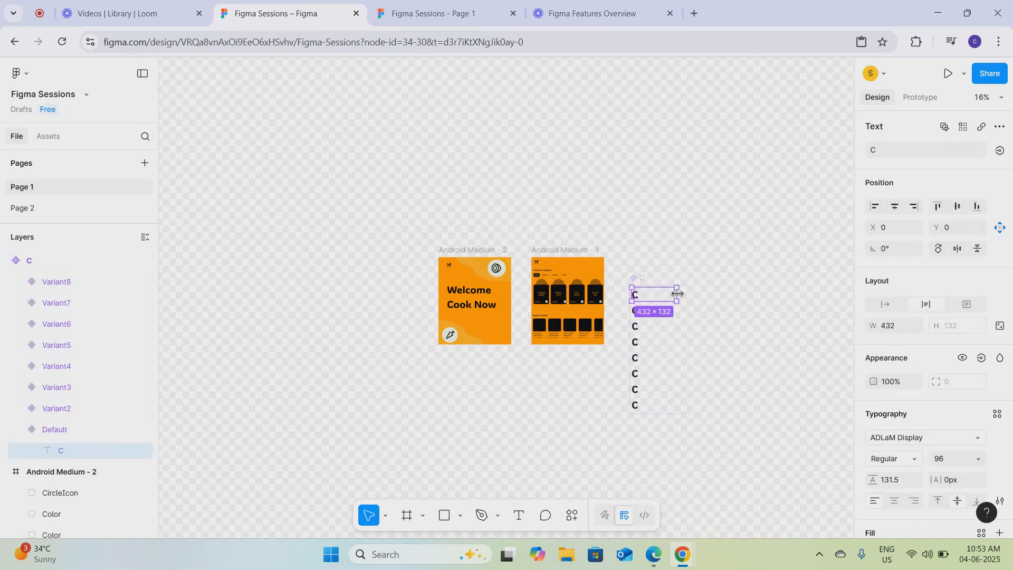
double_click(638, 297)
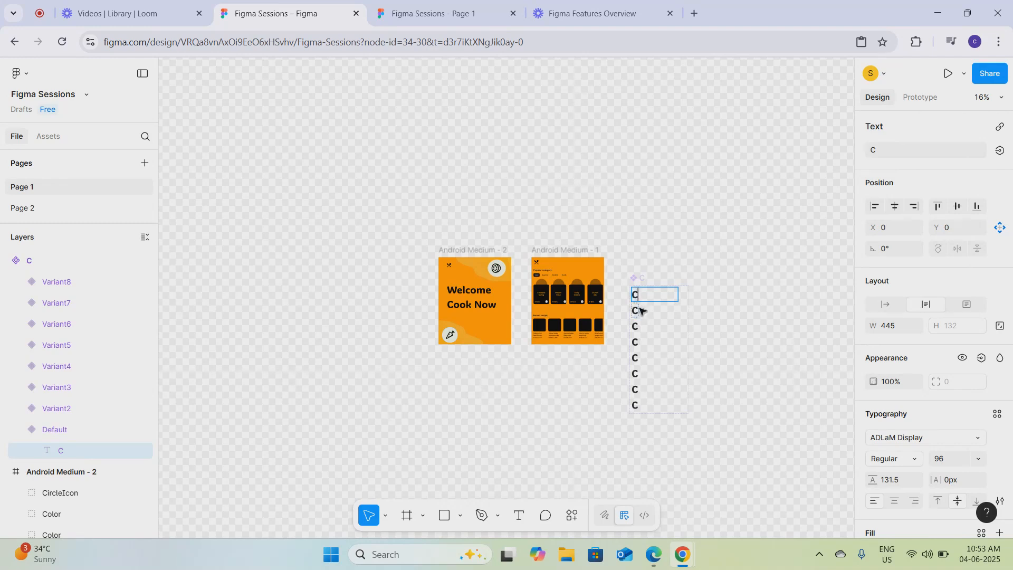
left_click(637, 310)
left_click_drag(639, 308, 678, 308)
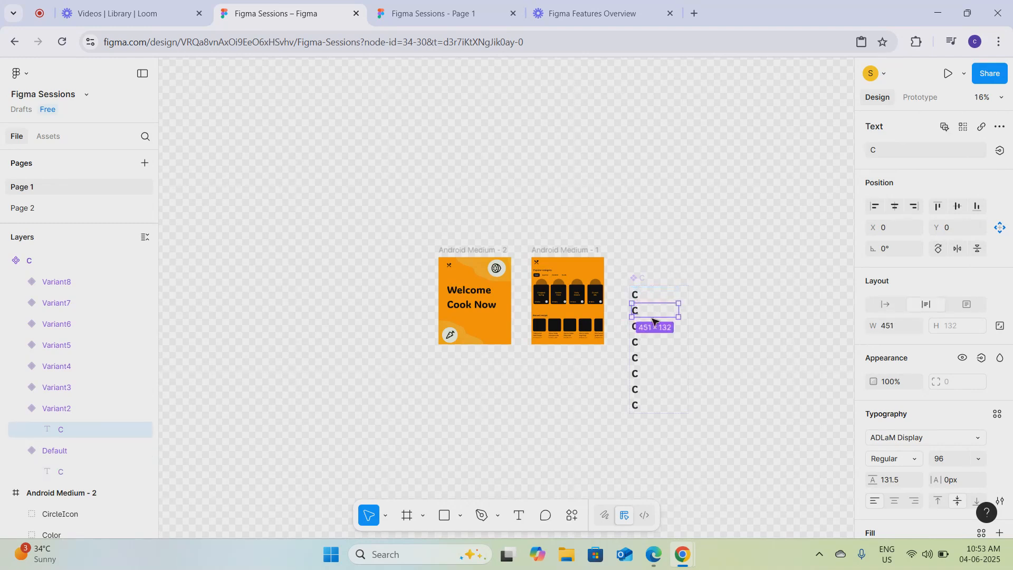
Step: Select Variant3 through Variant7 together and stretch them to a width of about 490 px
left_click_drag(610, 387, 682, 329)
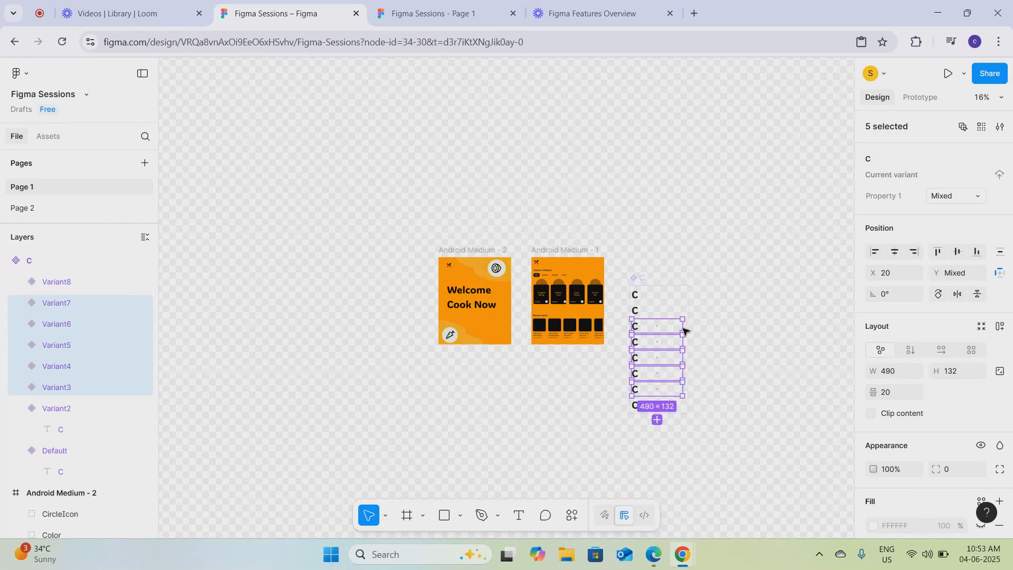
left_click(645, 331)
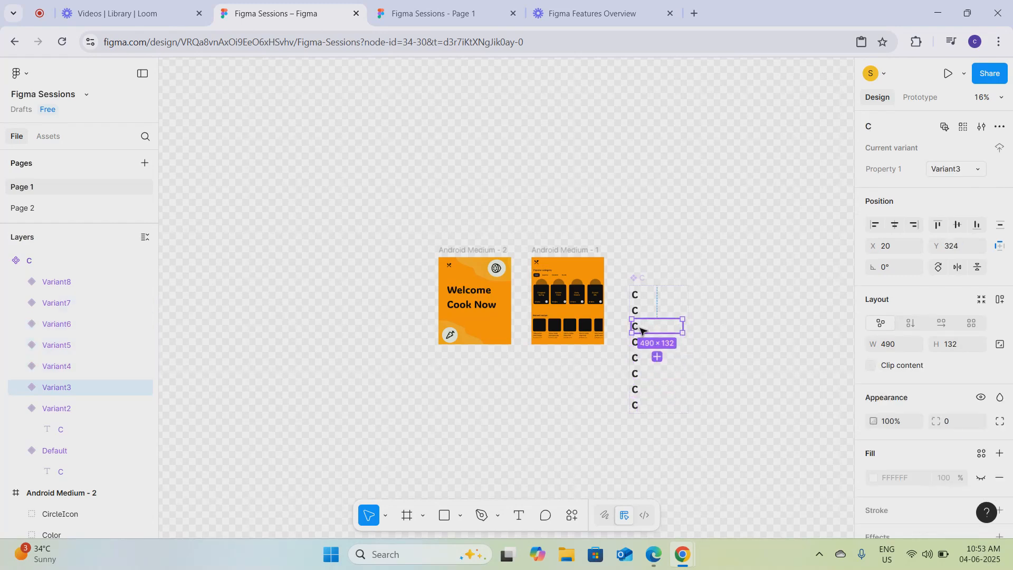
left_click(643, 330)
Step: Set the text of Variant2 to "Co", Variant3 to "Coo" and Variant4 to "Cook"
left_click(640, 312)
left_click(640, 312)
double_click(638, 312)
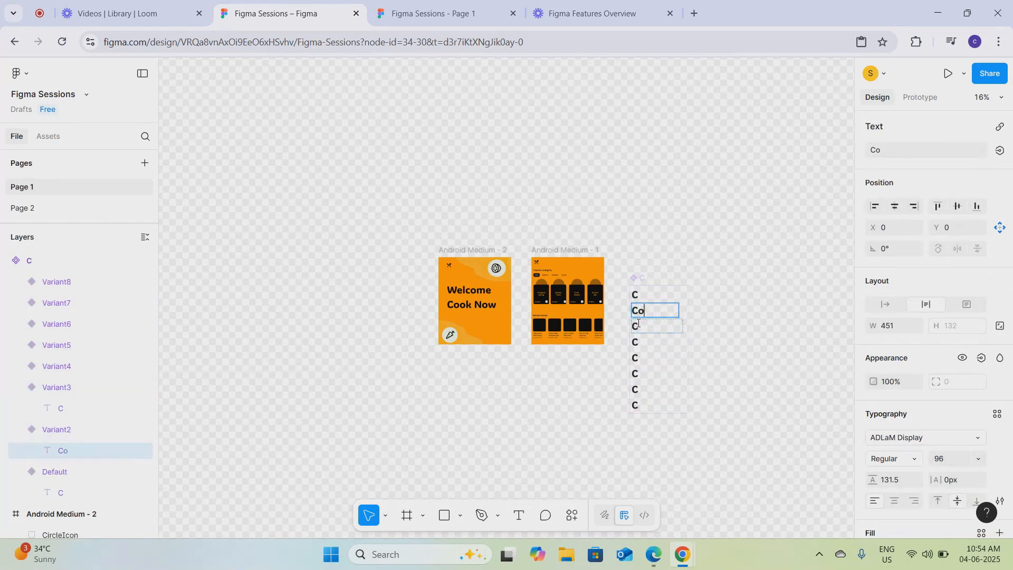
left_click(640, 328)
type("oo")
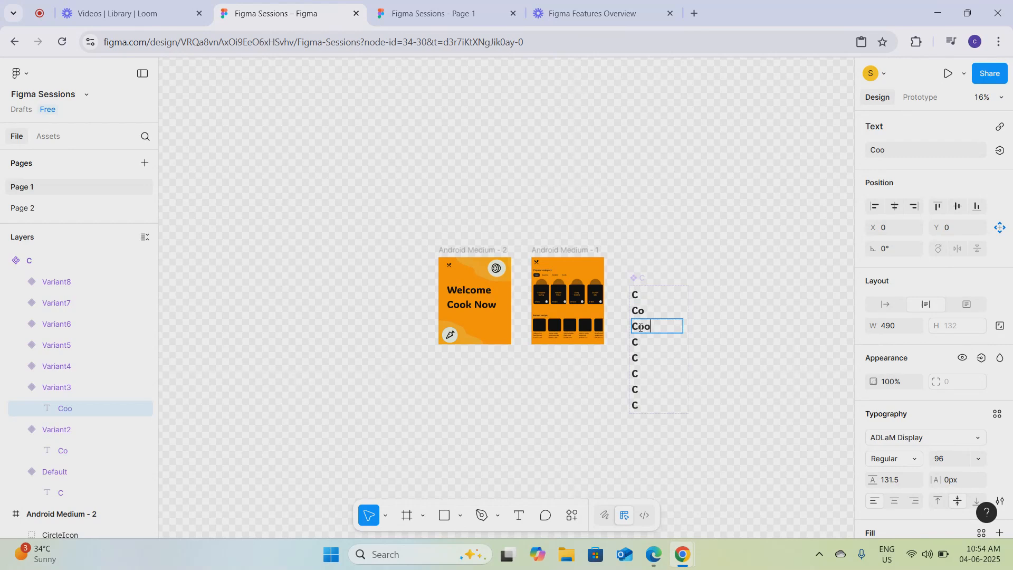
left_click(641, 342)
type("ook")
Step: Set the text of Variant5 to "Cook N" and Variant6 to "Cook No", with a capital N in both
left_click(641, 358)
type("ook n")
left_click(642, 374)
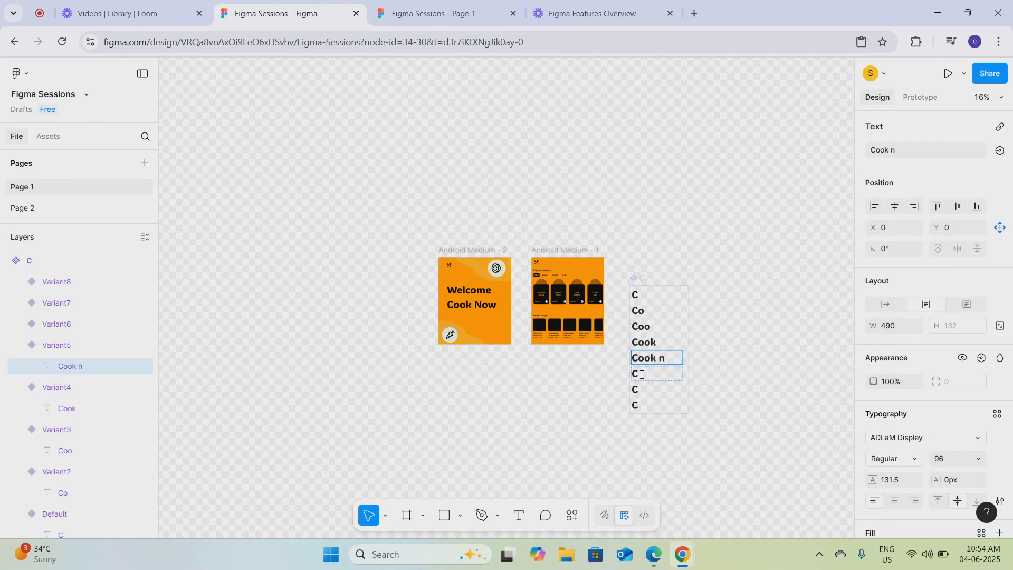
type("ook")
key("Caps_Lock")
type("N")
key("Caps_Lock")
type("o")
left_click(668, 362)
key("BackSpace")
key("Caps_Lock")
type("N")
key("Caps_Lock")
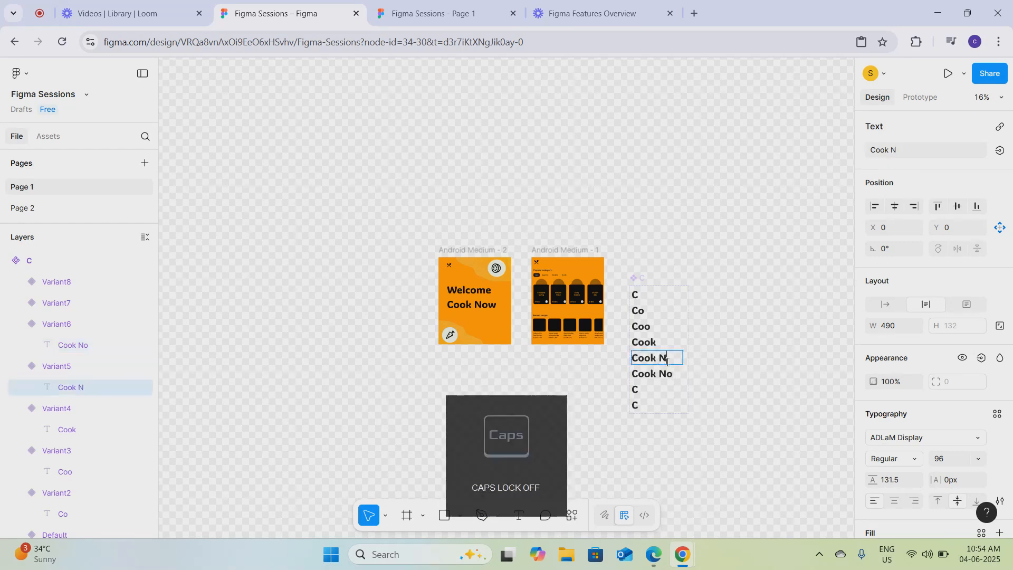
Step: Set the text of Variant7 to "Cook Now"
left_click(654, 389)
type("ook")
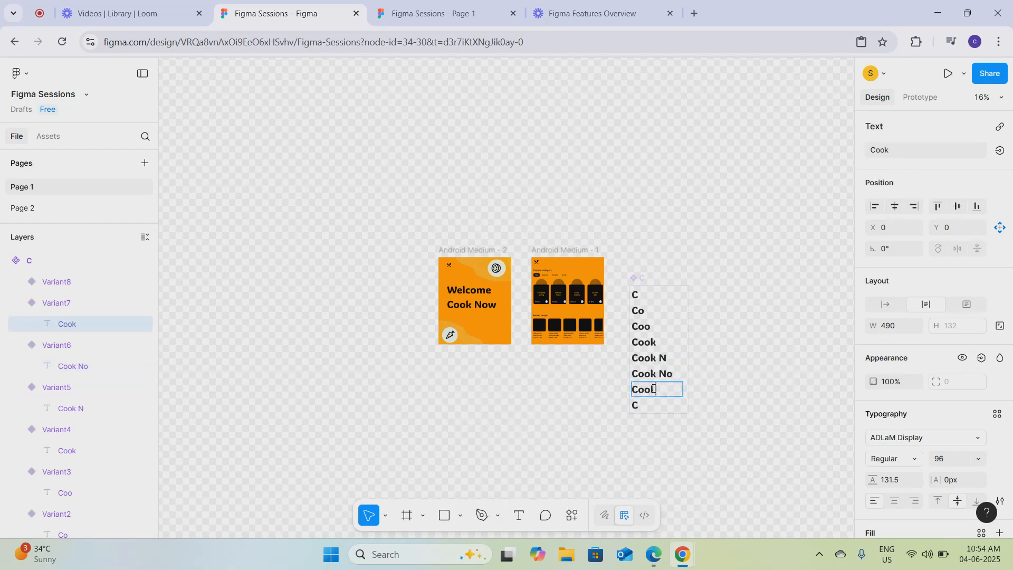
key("Caps_Lock")
type("N")
key("Caps_Lock")
type("ow")
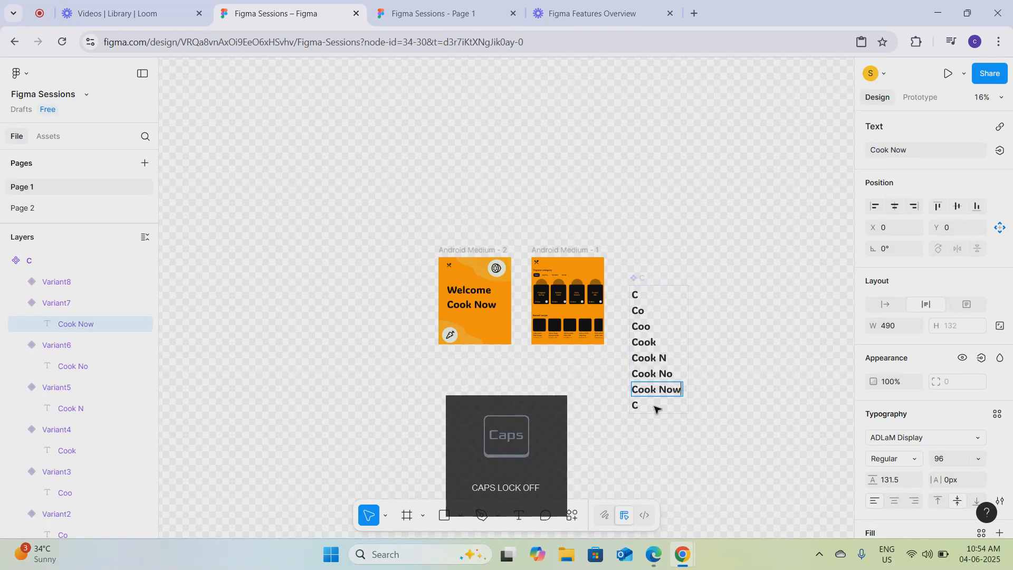
key("Escape")
Step: Delete the surplus Variant8 from the component set
left_click(724, 441)
left_click(635, 405)
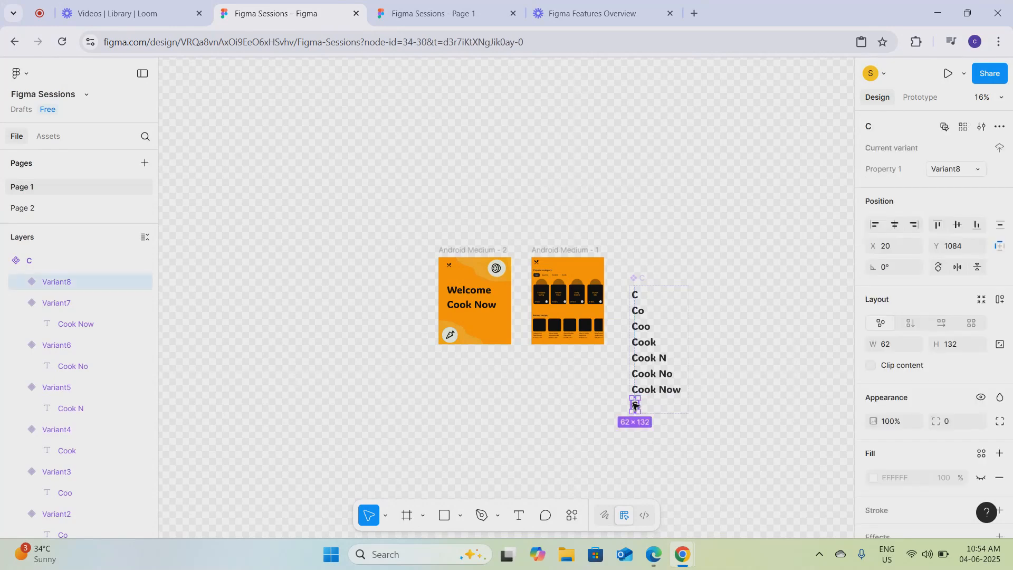
key("Delete")
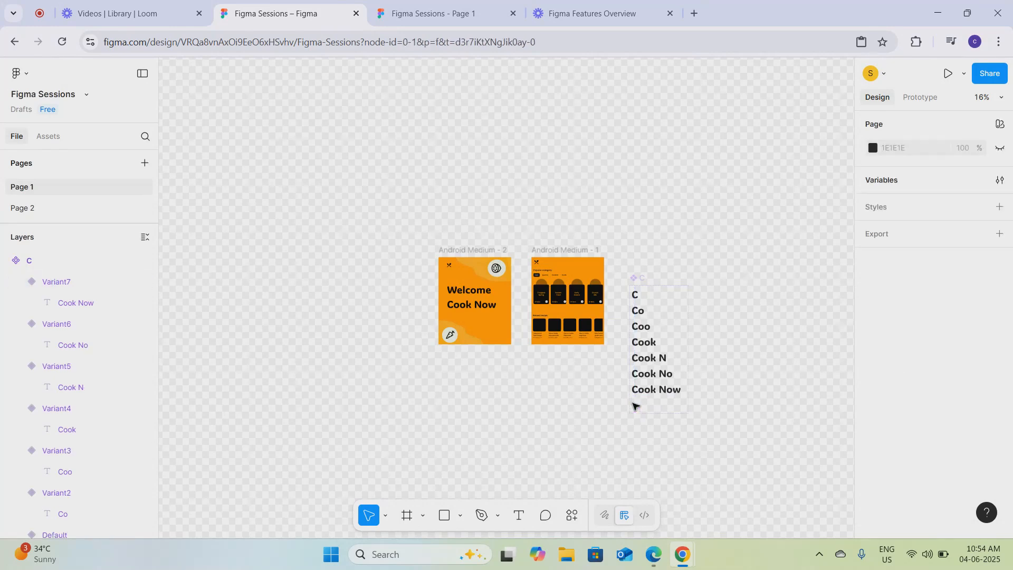
Step: Add a prototype interaction to the Default variant "C" with an After delay trigger of 200 ms
left_click(635, 296)
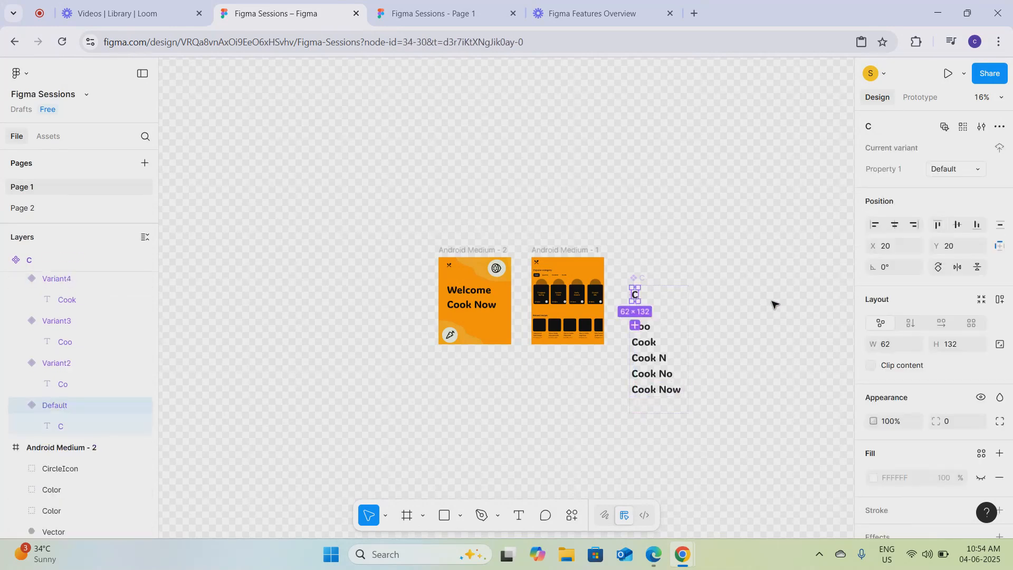
left_click(918, 99)
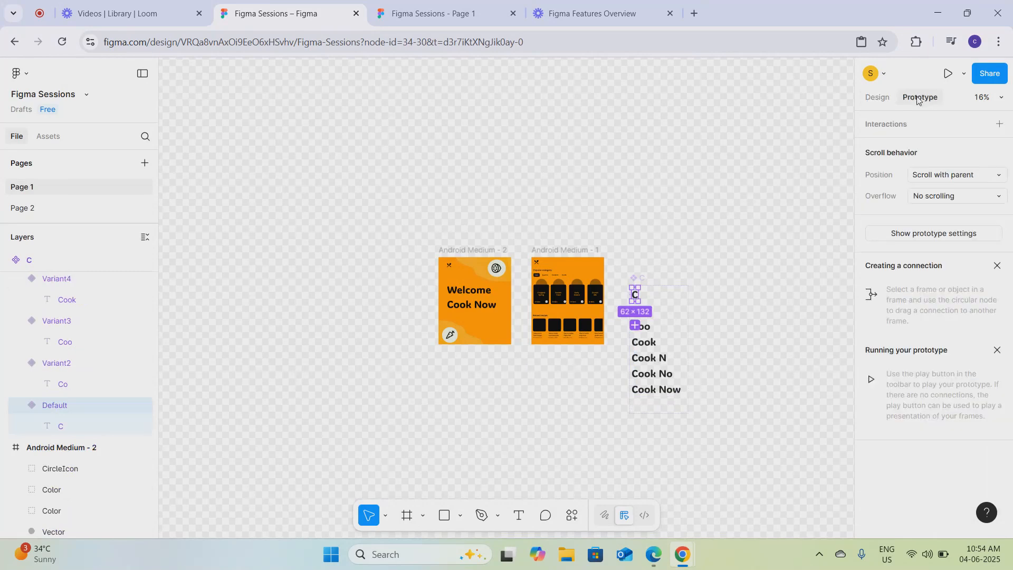
left_click(999, 124)
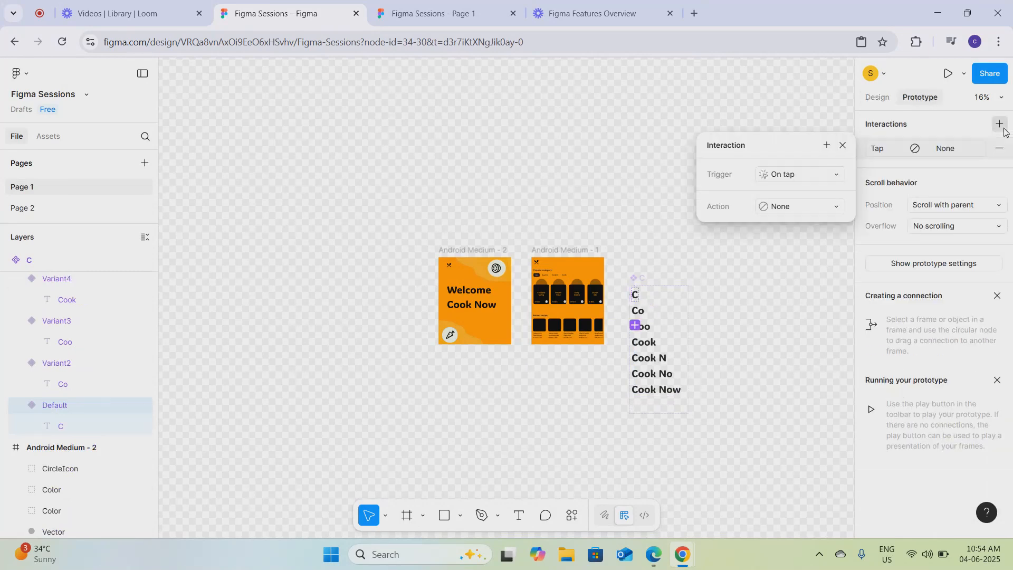
left_click(797, 178)
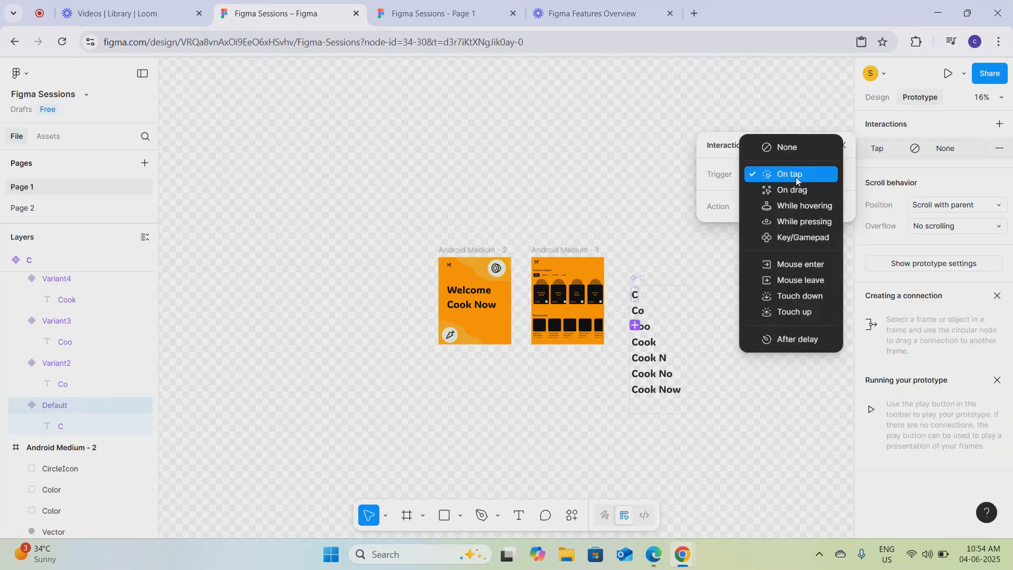
left_click(782, 340)
left_click(778, 199)
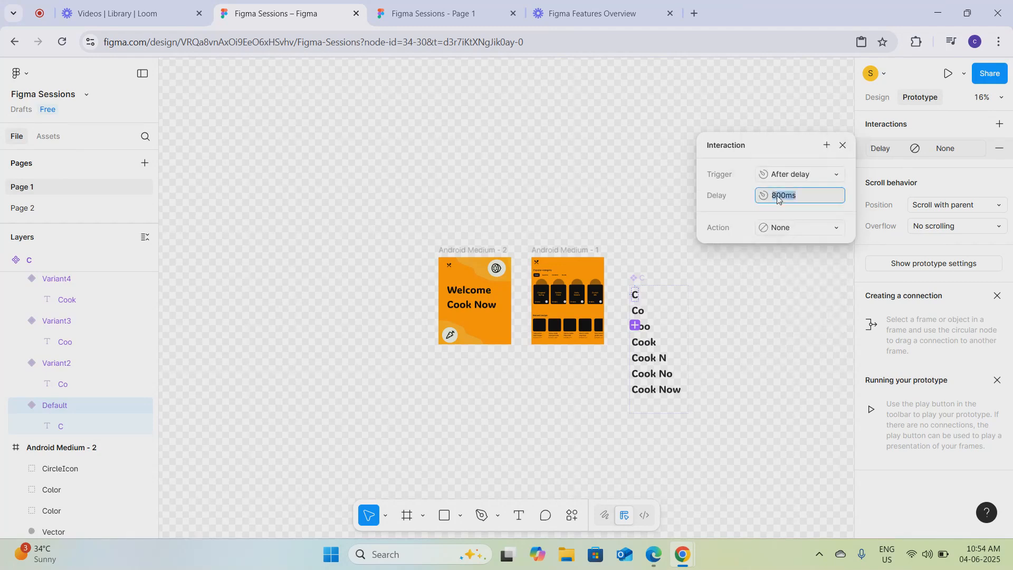
type("20")
Step: Set the Default variant's delayed interaction to change to Variant2
left_click(791, 230)
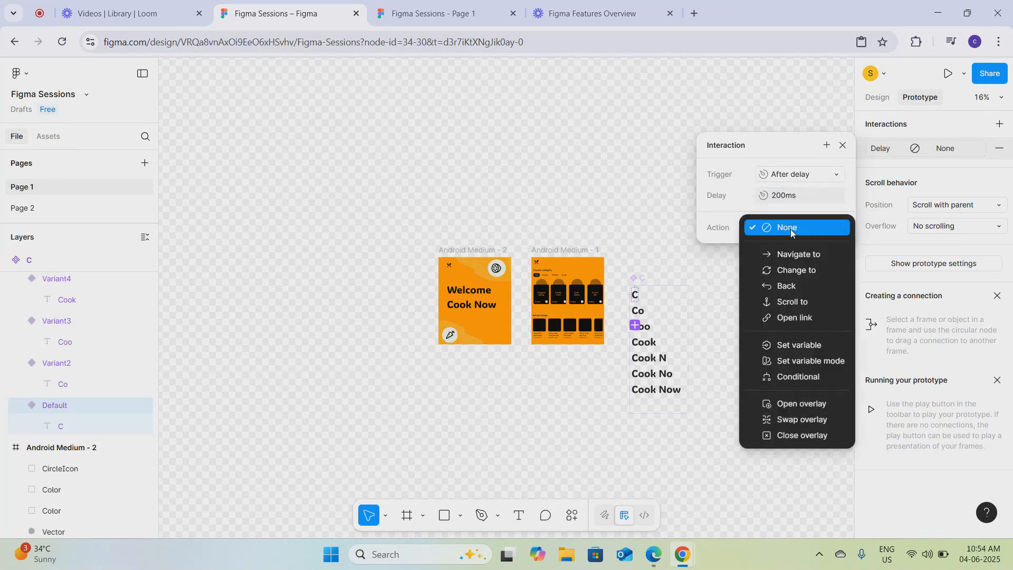
left_click(794, 268)
left_click(794, 253)
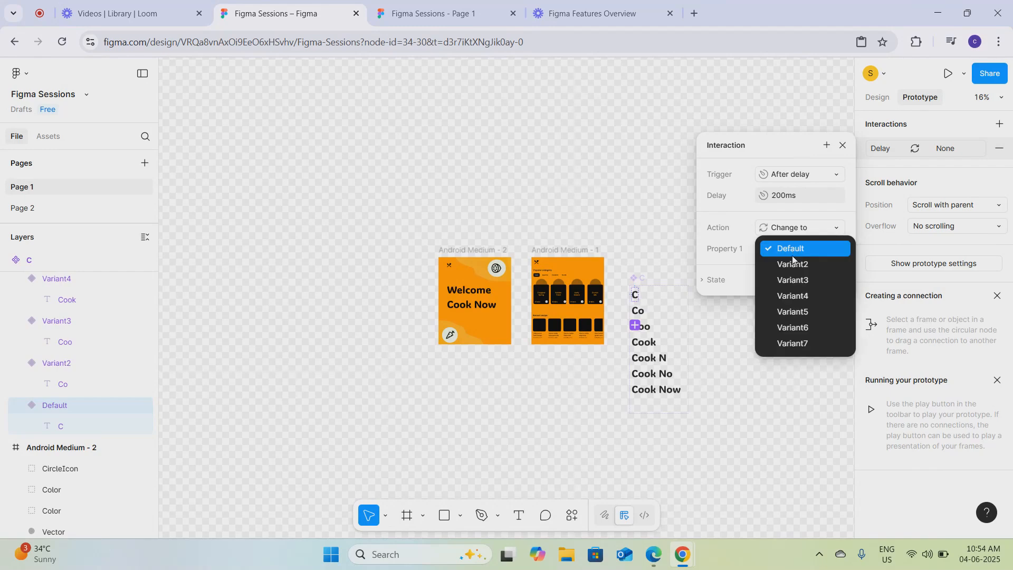
left_click(794, 265)
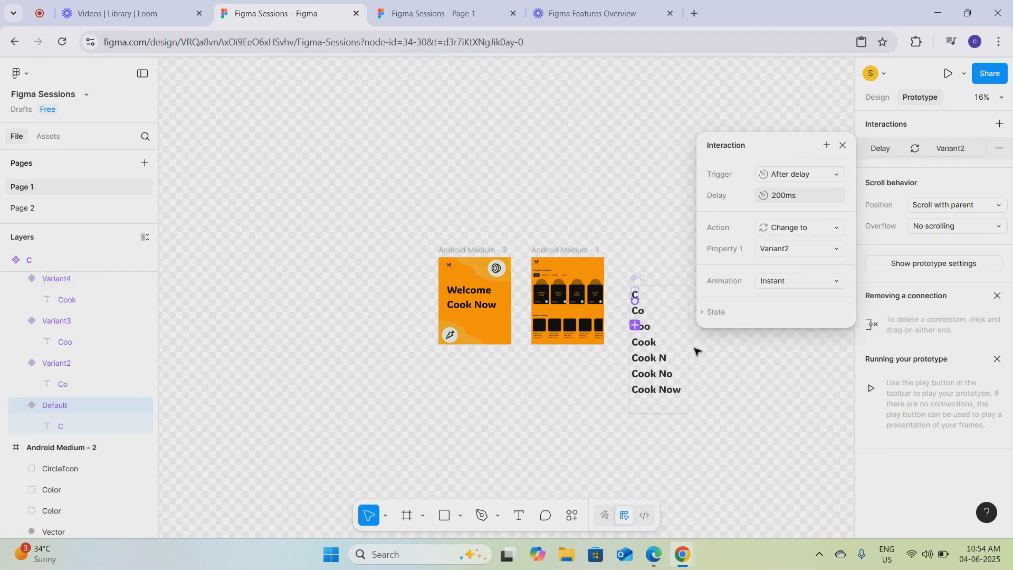
left_click(743, 380)
Step: Connect Variant2 "Co" to Variant3 with a Change to interaction triggered after a 200 ms delay
scroll(708, 370, "up", 5)
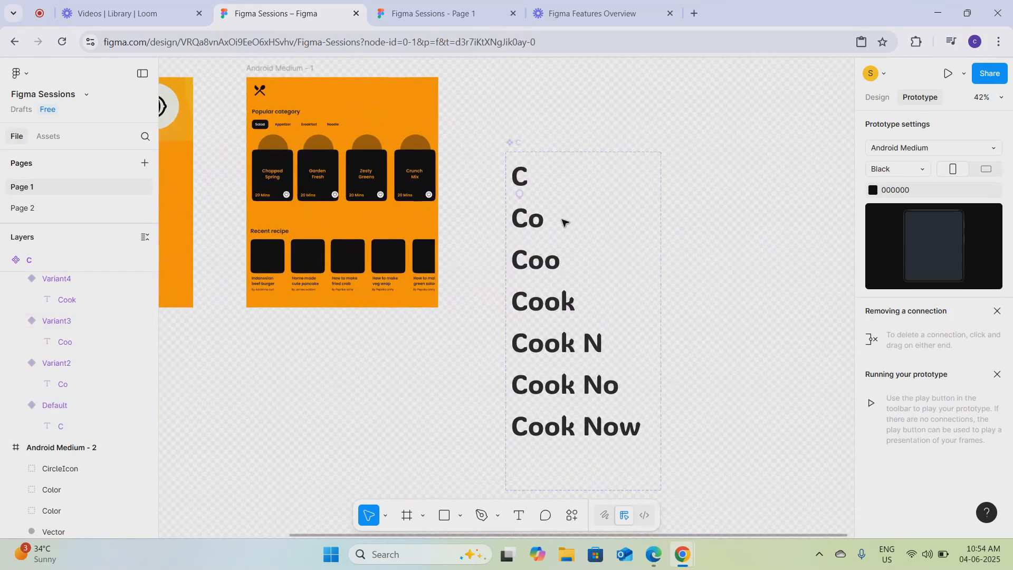
double_click(528, 219)
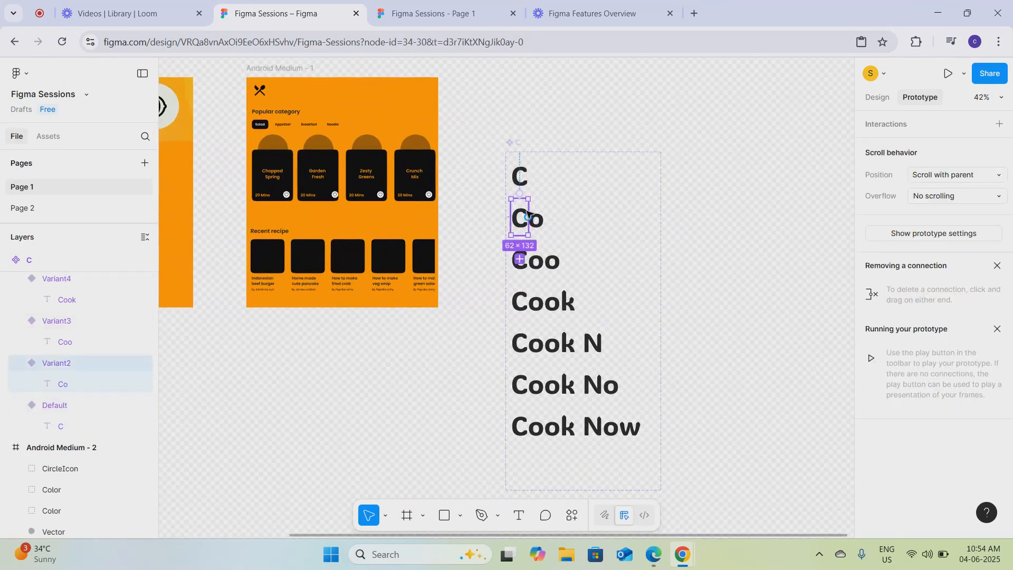
left_click_drag(528, 217, 568, 261)
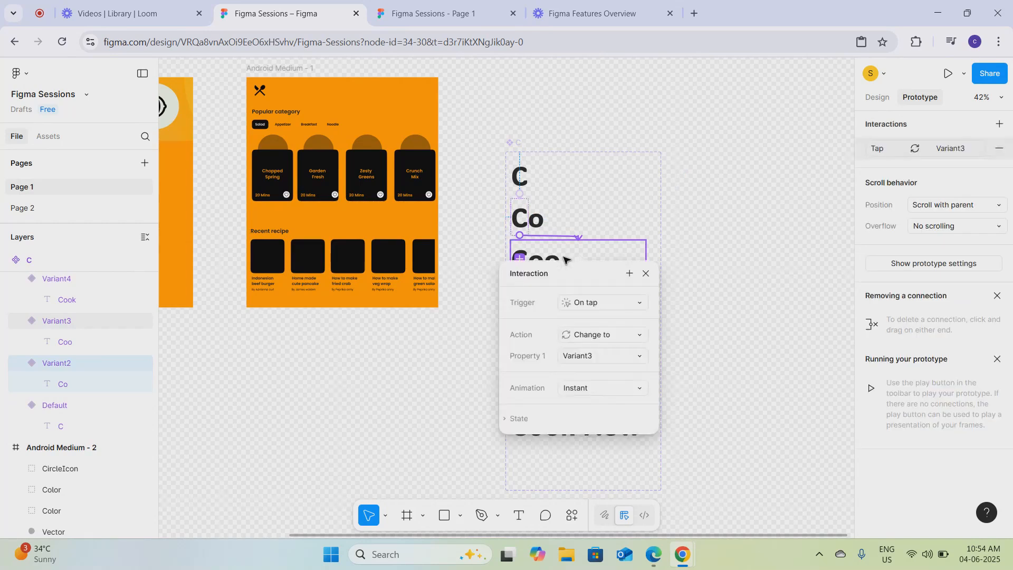
left_click(583, 305)
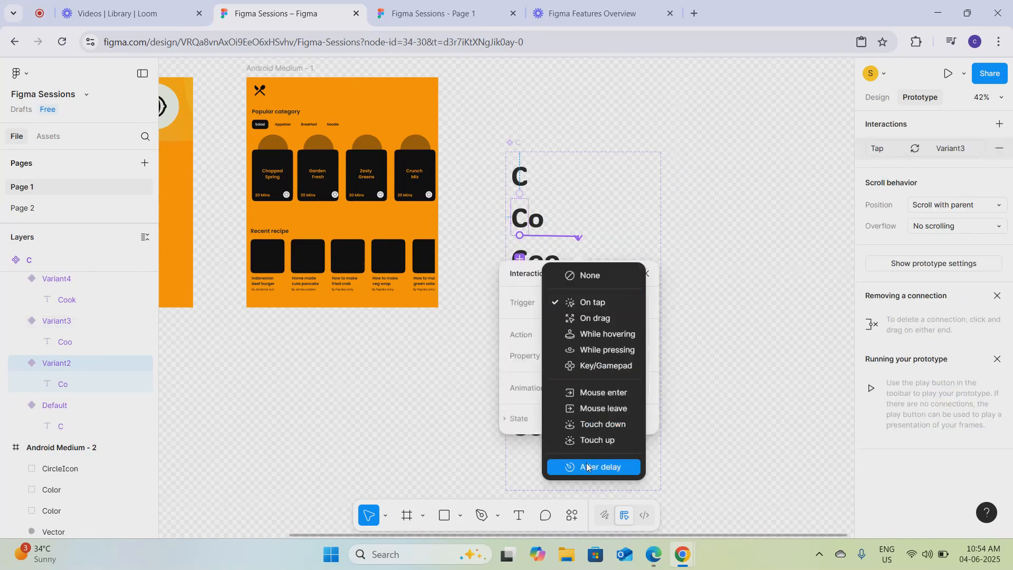
left_click(588, 468)
left_click(579, 325)
type("200ms")
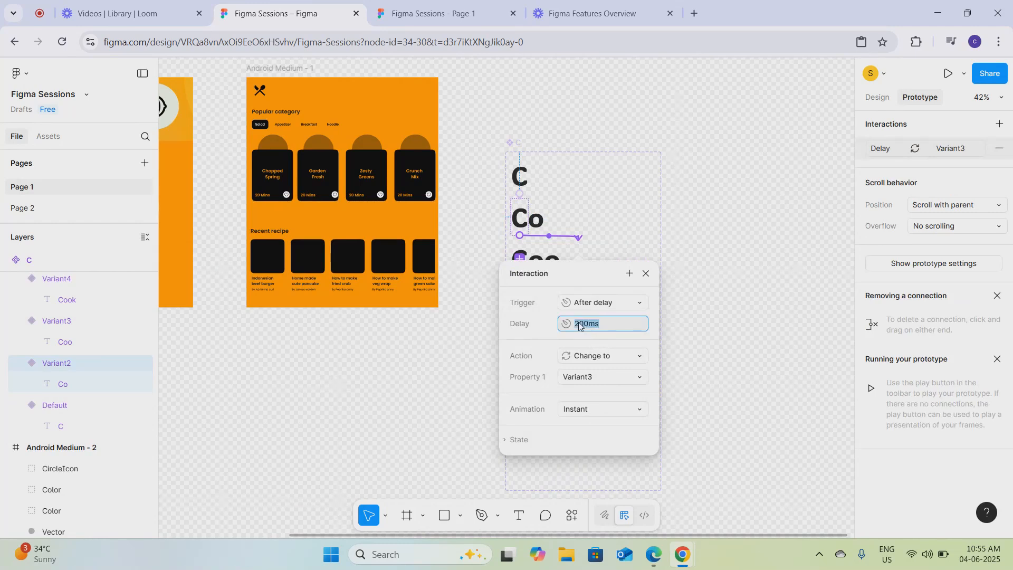
left_click(734, 340)
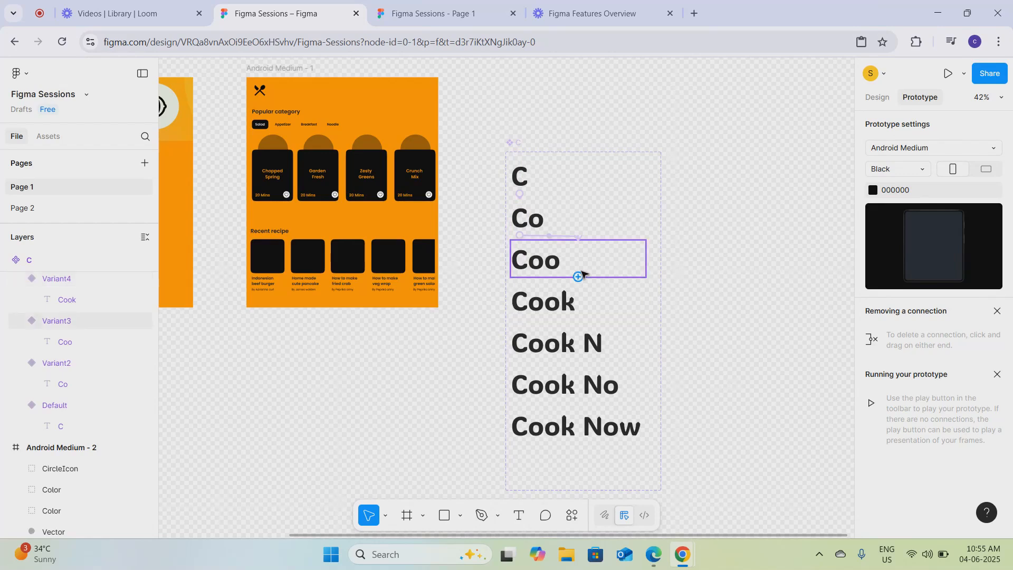
Step: Connect Variant3 "Coo" to Variant4 with a Change to interaction triggered after a 200 ms delay
left_click(578, 274)
left_click_drag(578, 284, 579, 302)
left_click(602, 343)
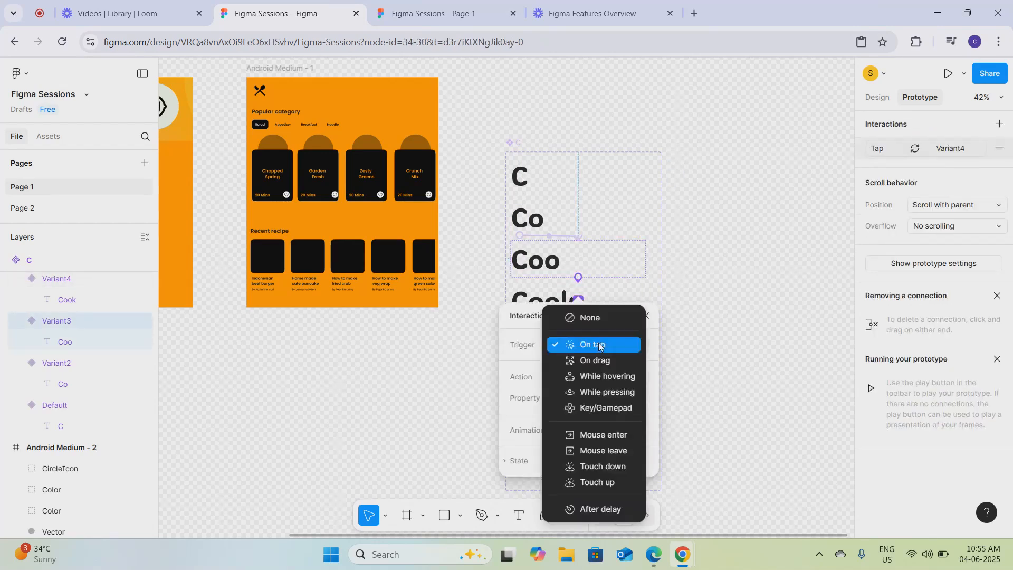
left_click(591, 509)
left_click(596, 369)
type("200ms")
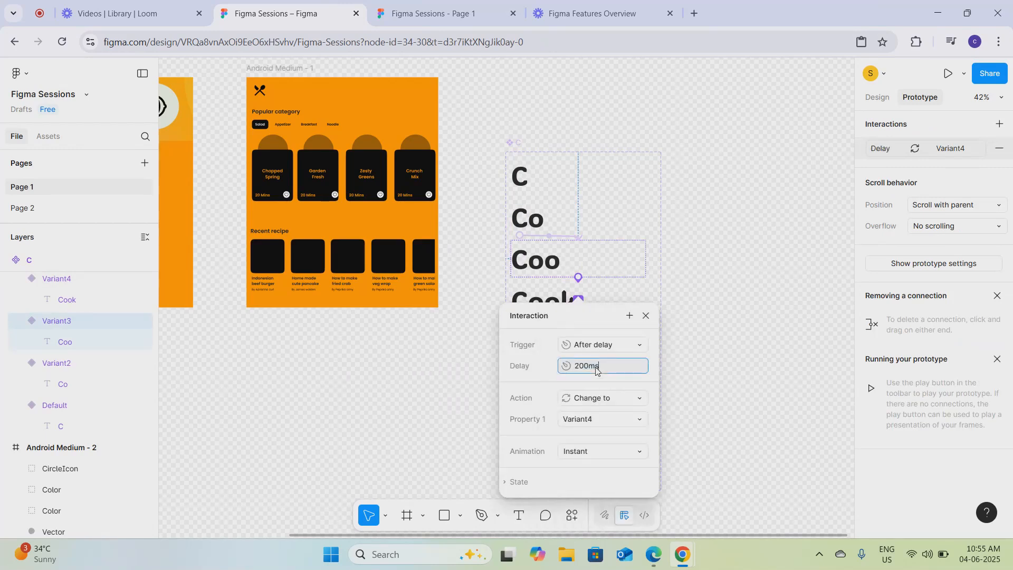
left_click(694, 363)
Step: Connect Variant4 "Cook" to Variant5 with a Change to interaction that uses the After delay trigger
left_click(607, 309)
left_click_drag(645, 302, 624, 340)
left_click(587, 388)
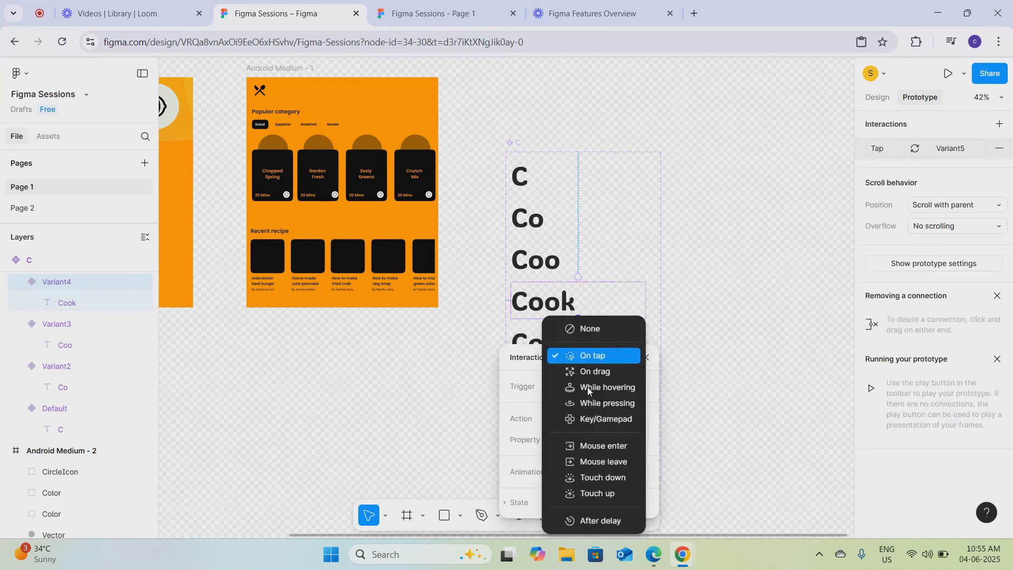
left_click(584, 522)
left_click(606, 407)
left_click(759, 358)
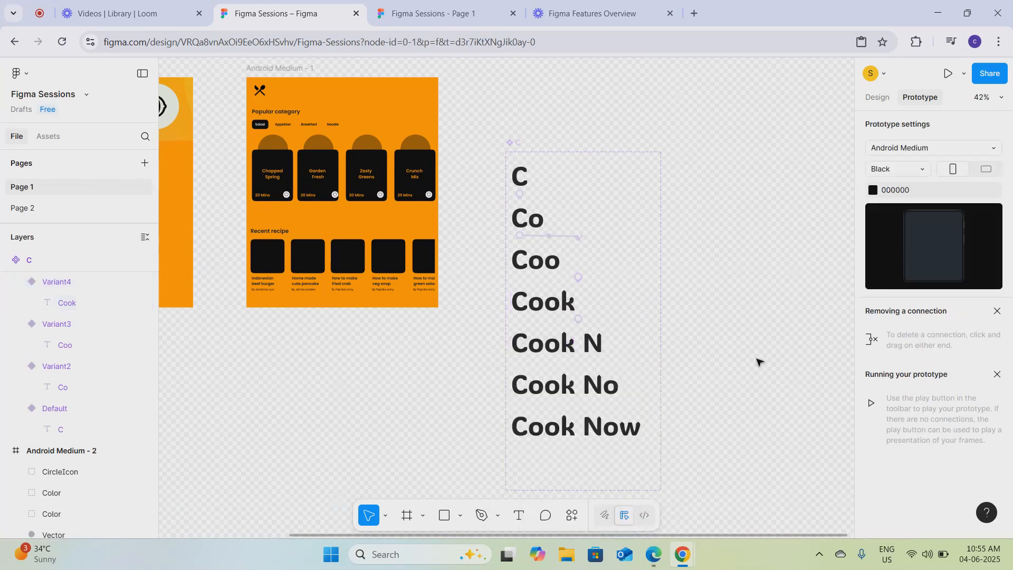
Step: Connect Variant5 "Cook N" to Variant6 with a Change to interaction that uses the After delay trigger
left_click(609, 353)
left_click_drag(646, 342, 642, 389)
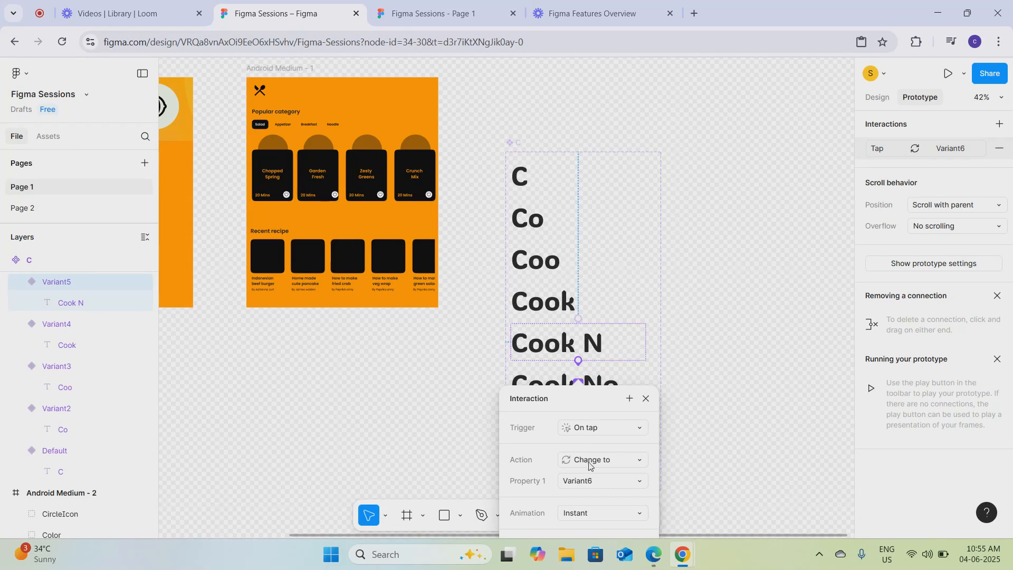
left_click(602, 430)
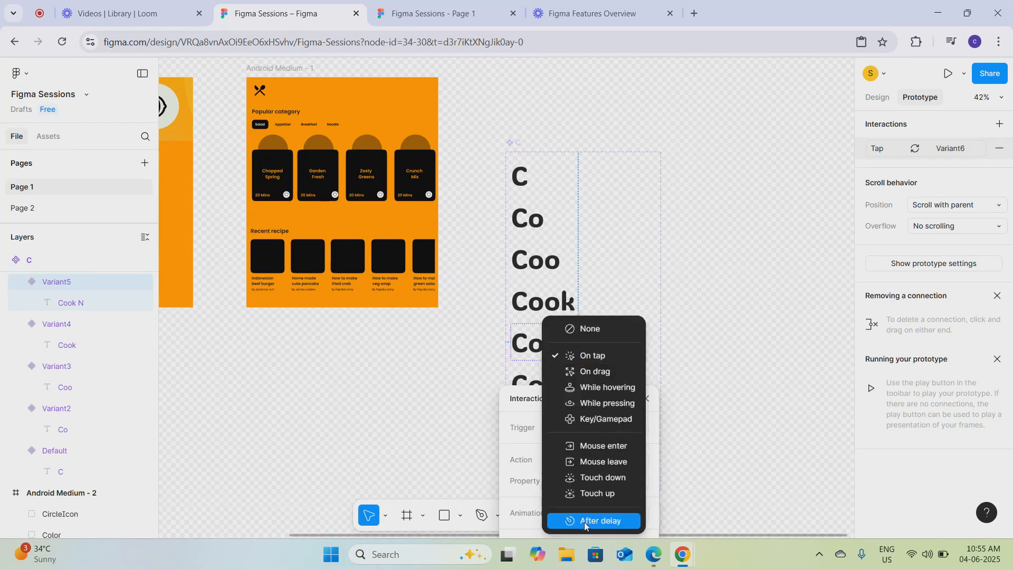
left_click(584, 521)
left_click(590, 448)
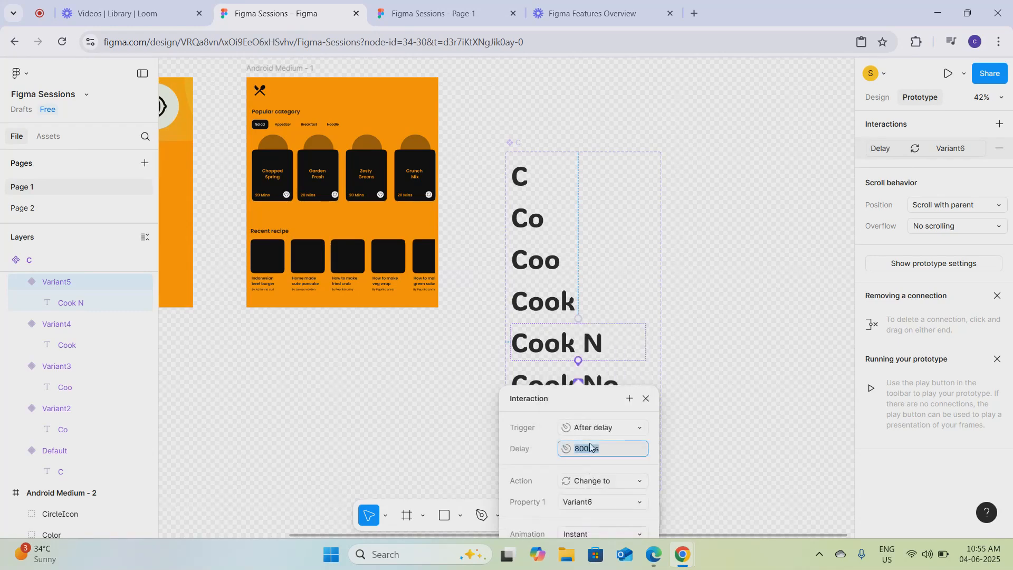
left_click(710, 442)
left_click(631, 397)
left_click_drag(645, 384, 648, 433)
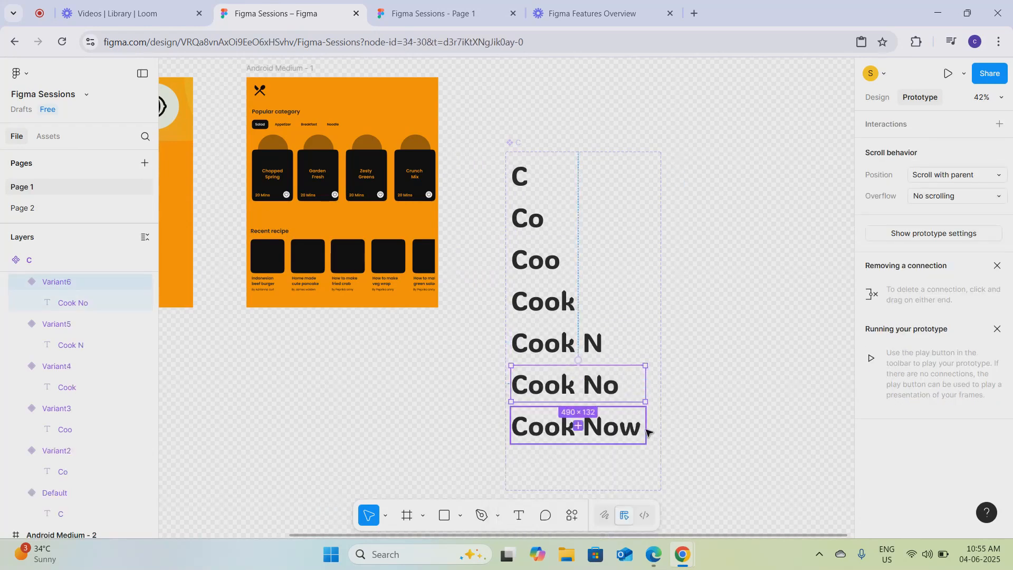
left_click(578, 425)
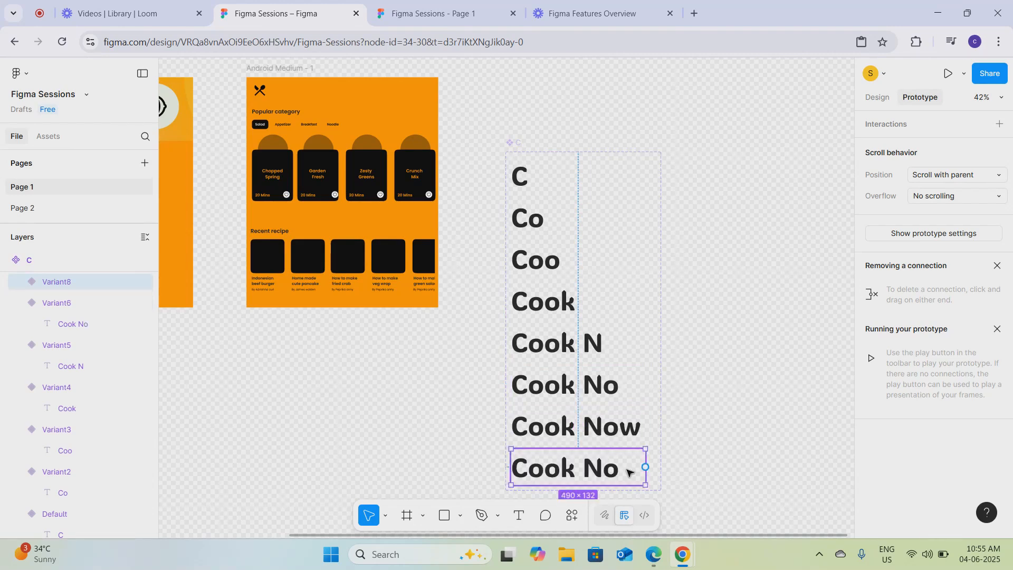
key("Delete")
Step: Connect Variant6 "Cook No" to Variant7 with a Change to interaction triggered after a 200 ms delay
left_click(642, 386)
left_click_drag(645, 385, 652, 434)
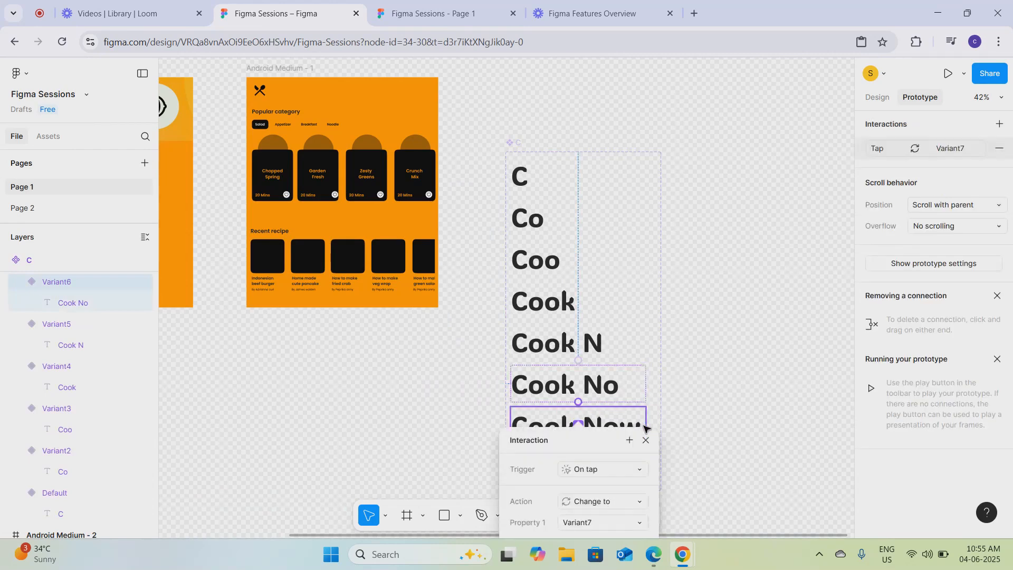
left_click(595, 470)
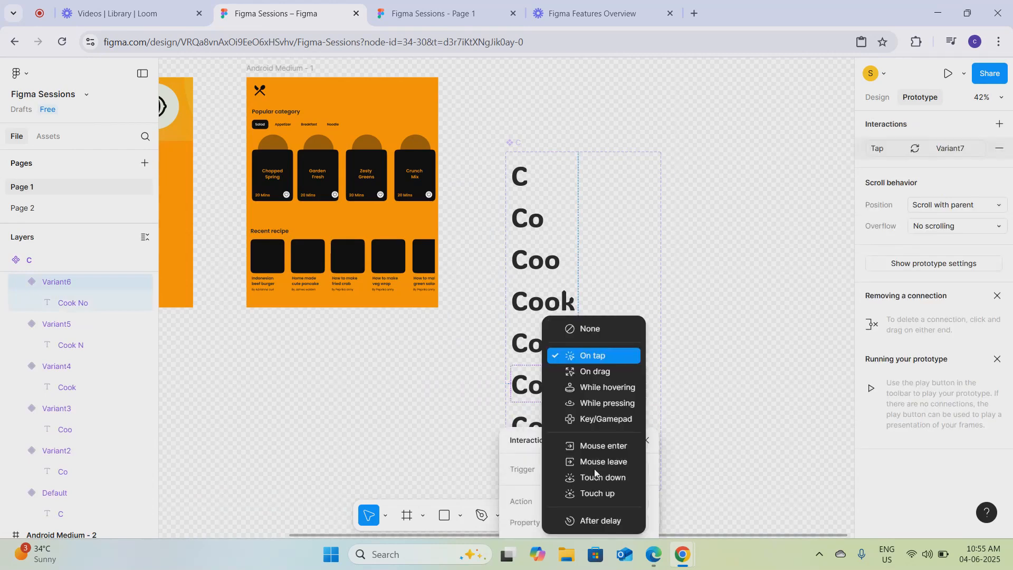
left_click(590, 522)
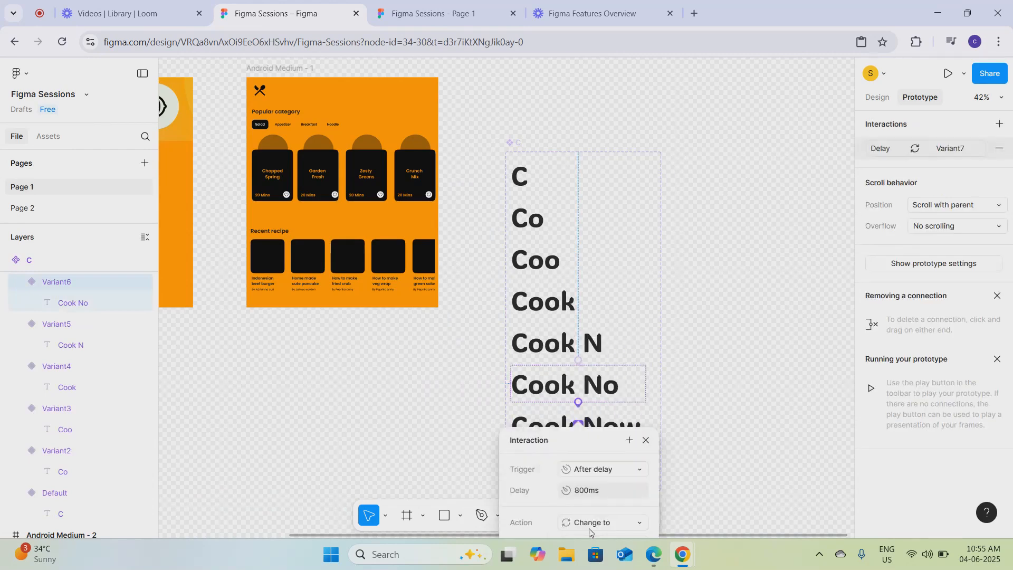
left_click(606, 495)
type("200ms")
left_click(704, 468)
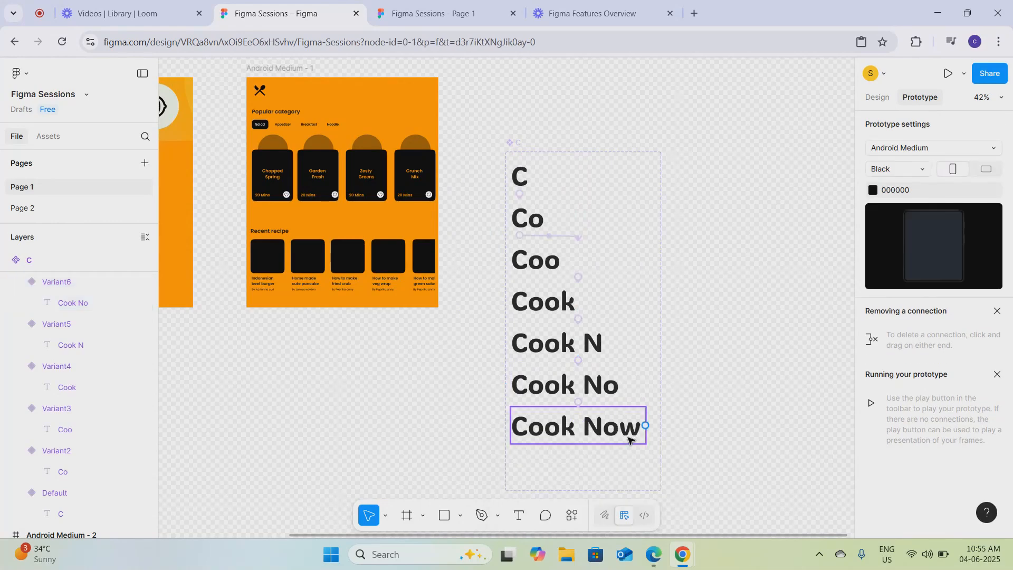
Step: Delete the static "Cook Now" text from the Android Medium - 2 frame
scroll(553, 197, "down", 5)
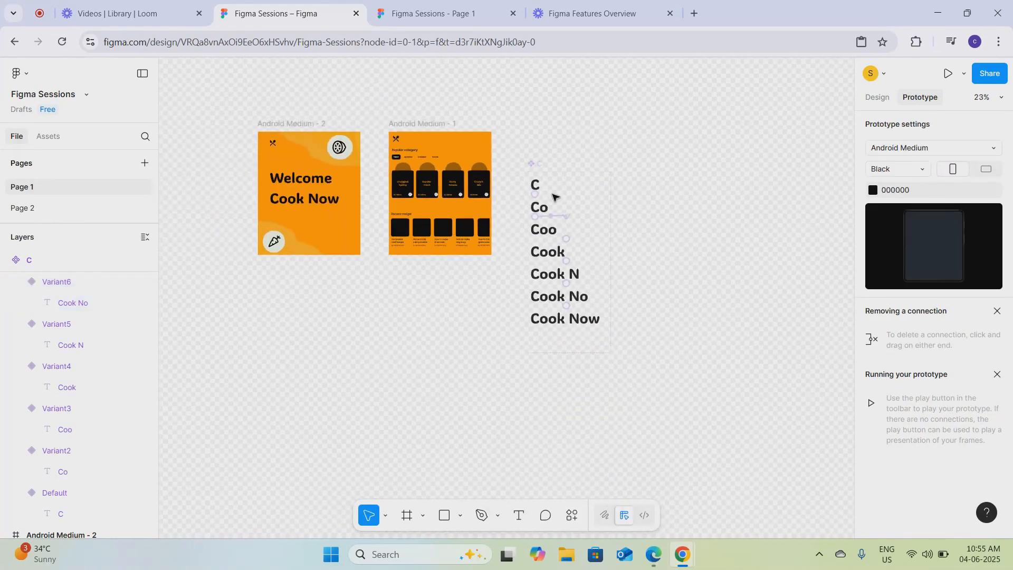
left_click(549, 170)
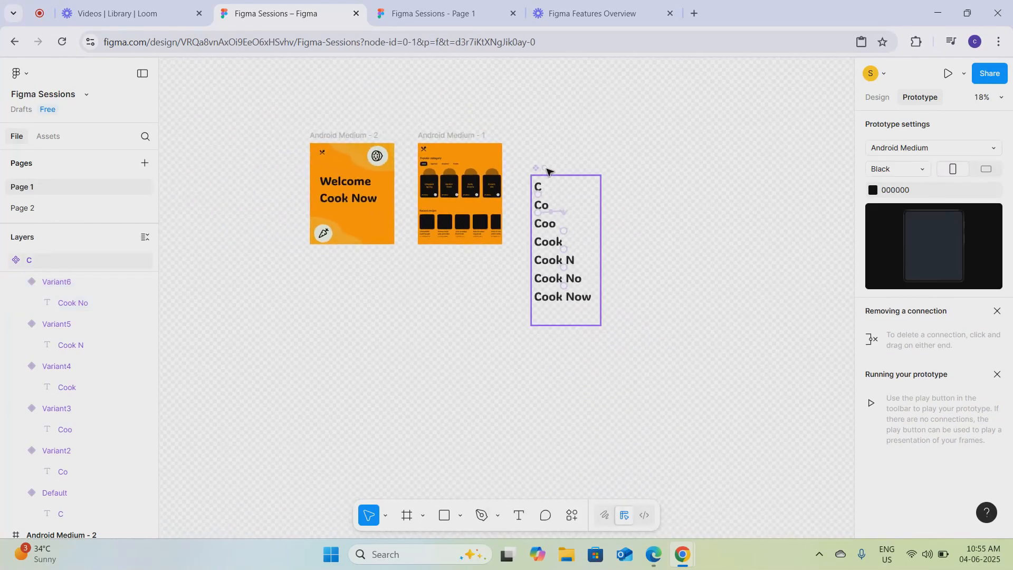
left_click(329, 205)
key("Delete")
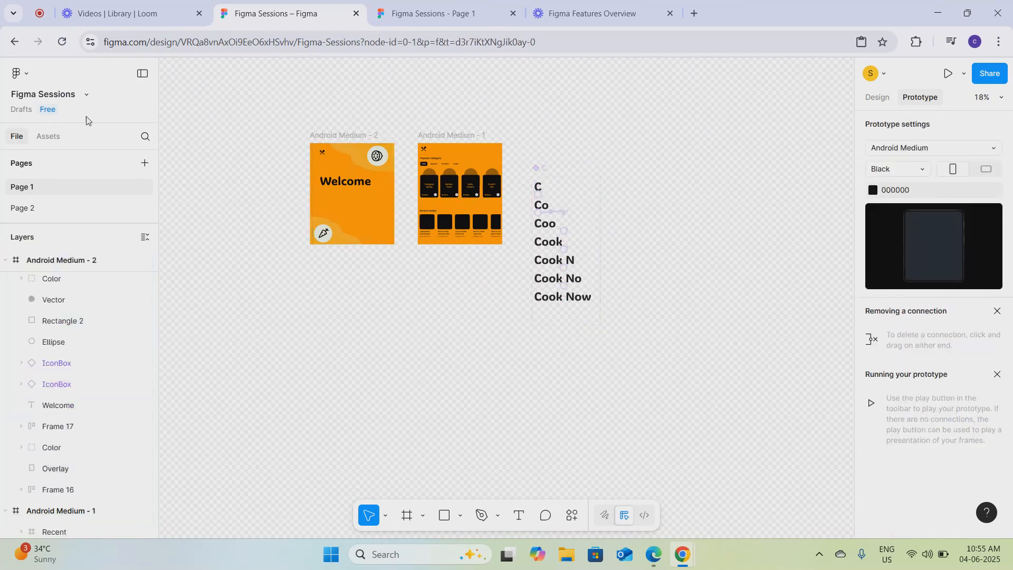
Step: Insert an instance of this file's Page 1 component "C" onto the canvas
left_click(48, 137)
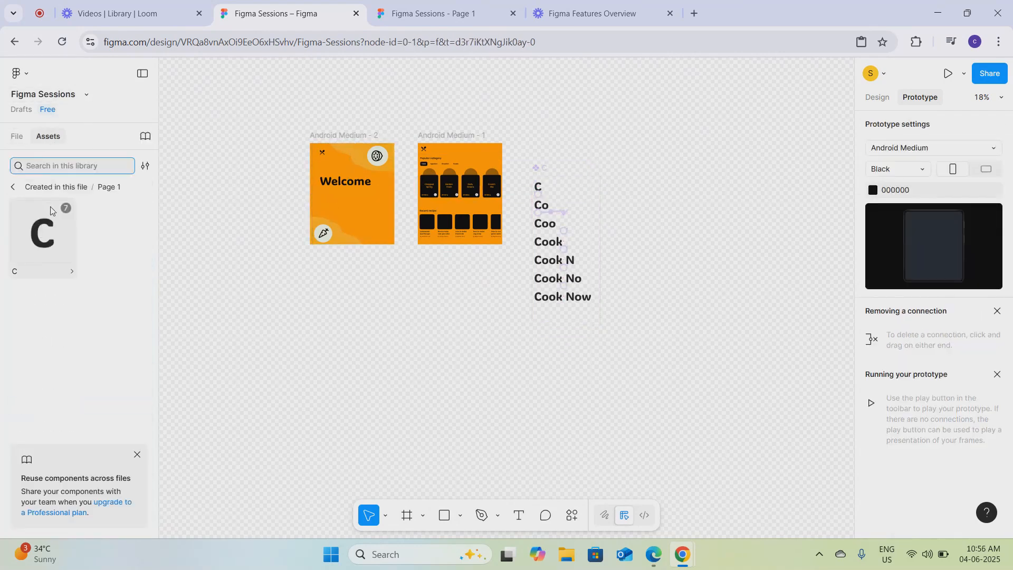
left_click(13, 187)
left_click(14, 187)
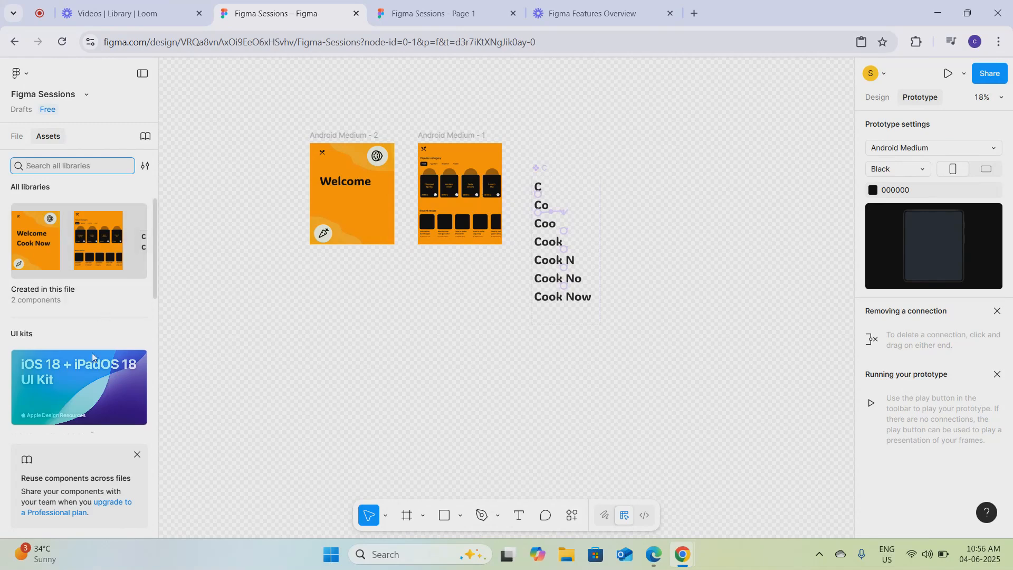
left_click(100, 260)
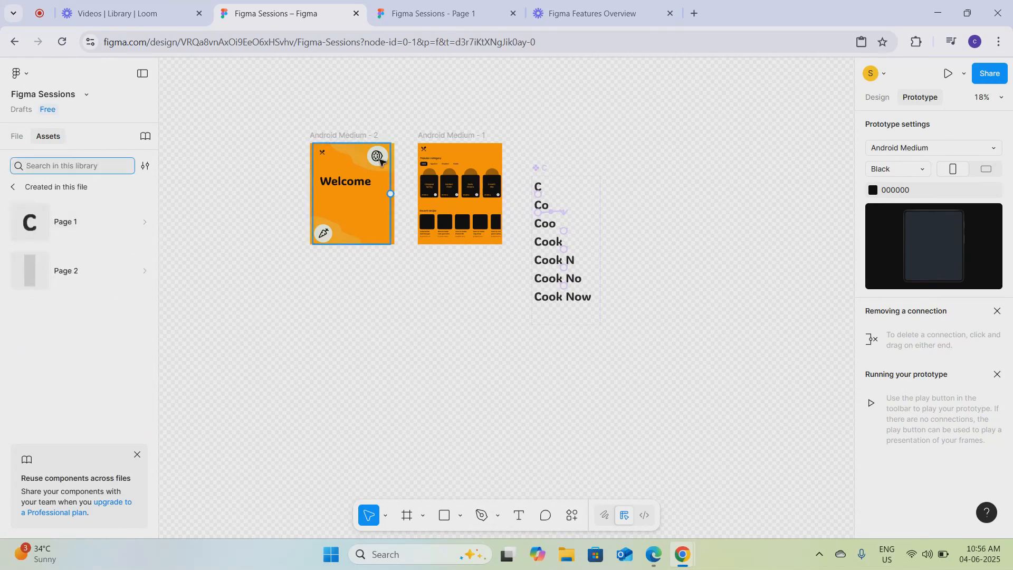
left_click(102, 238)
left_click(42, 239)
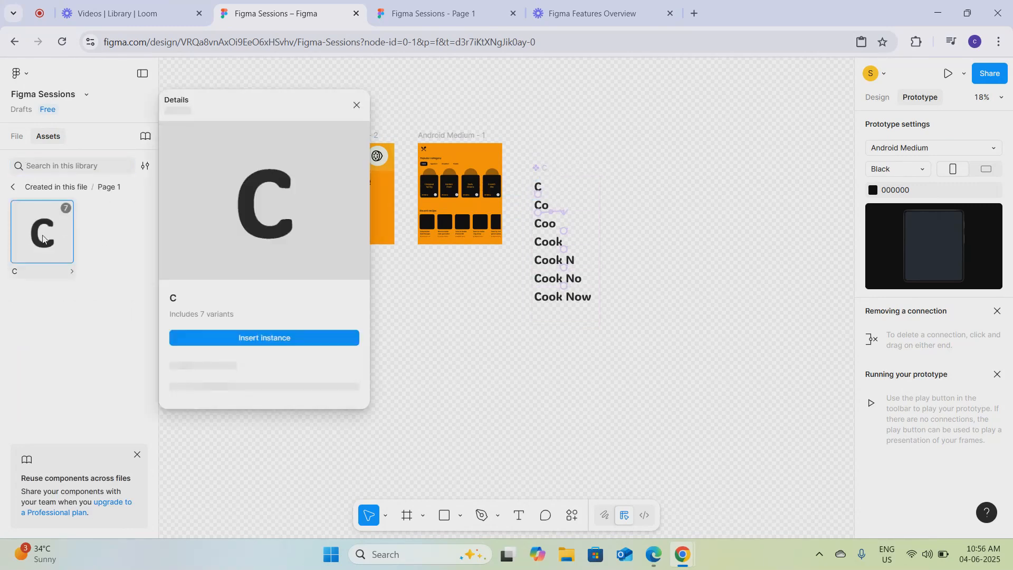
left_click(223, 338)
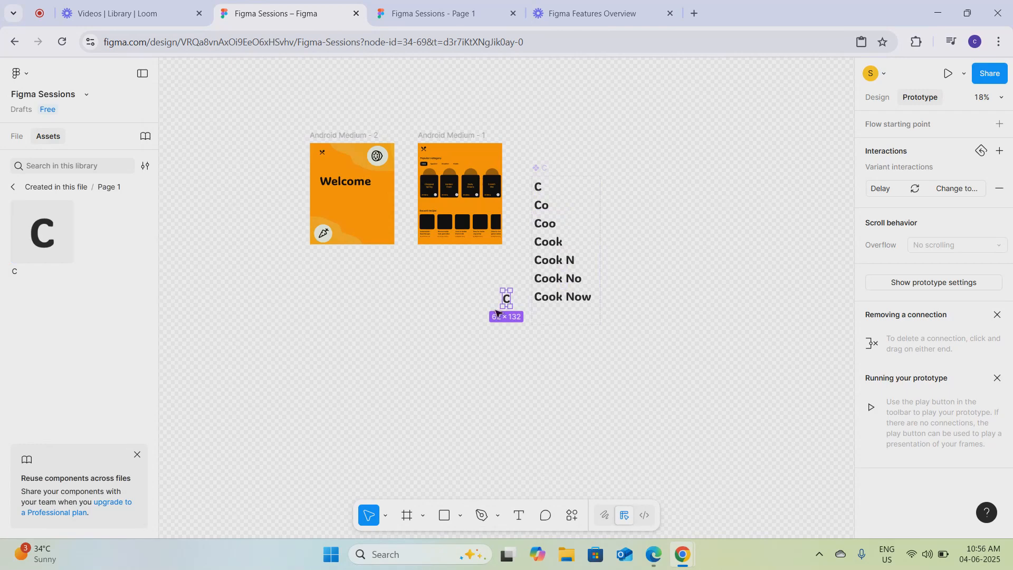
Step: Move the "C" component instance into the Android Medium - 2 frame, directly below the "Welcome" heading and aligned with its start
scroll(511, 296, "up", 3)
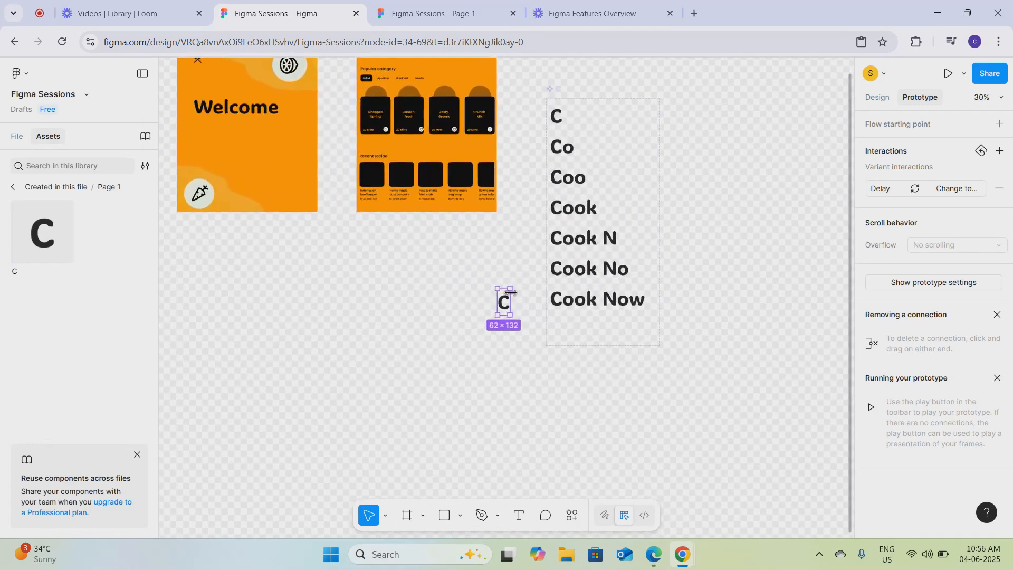
left_click_drag(436, 265, 436, 303)
scroll(471, 313, "up", 3)
left_click_drag(523, 302, 216, 123)
scroll(214, 120, "down", 6)
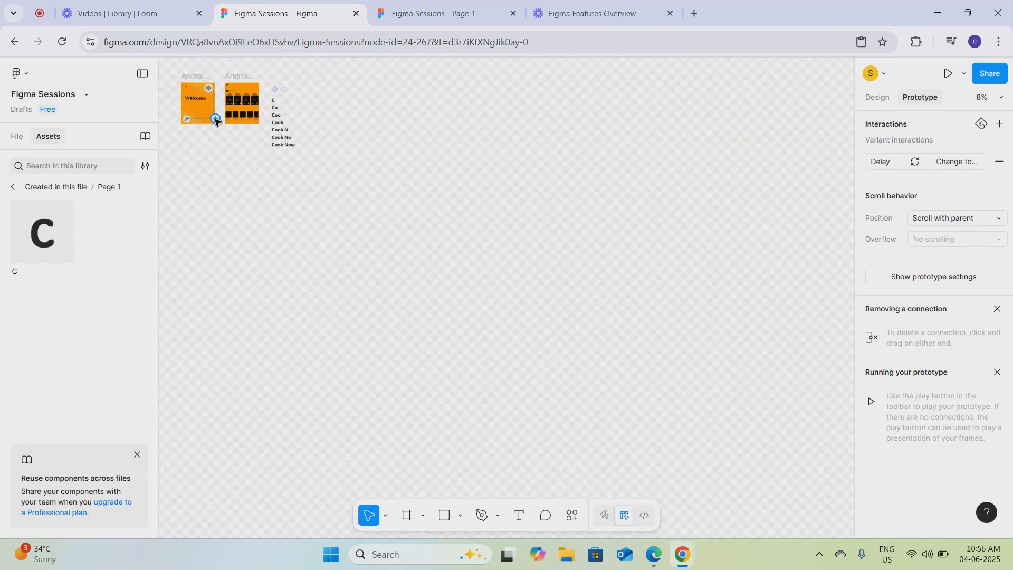
scroll(178, 94, "up", 6)
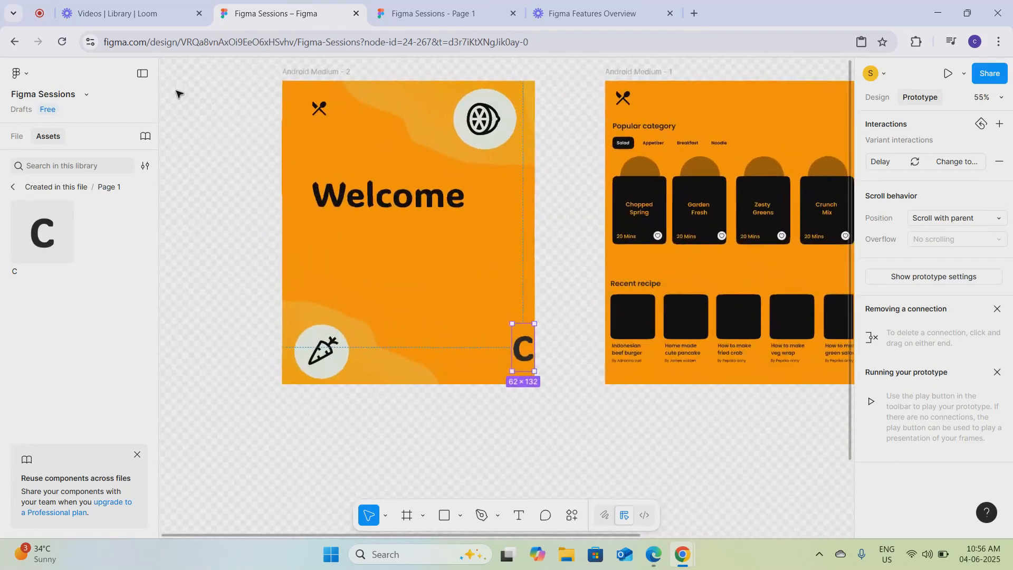
left_click_drag(525, 351, 328, 244)
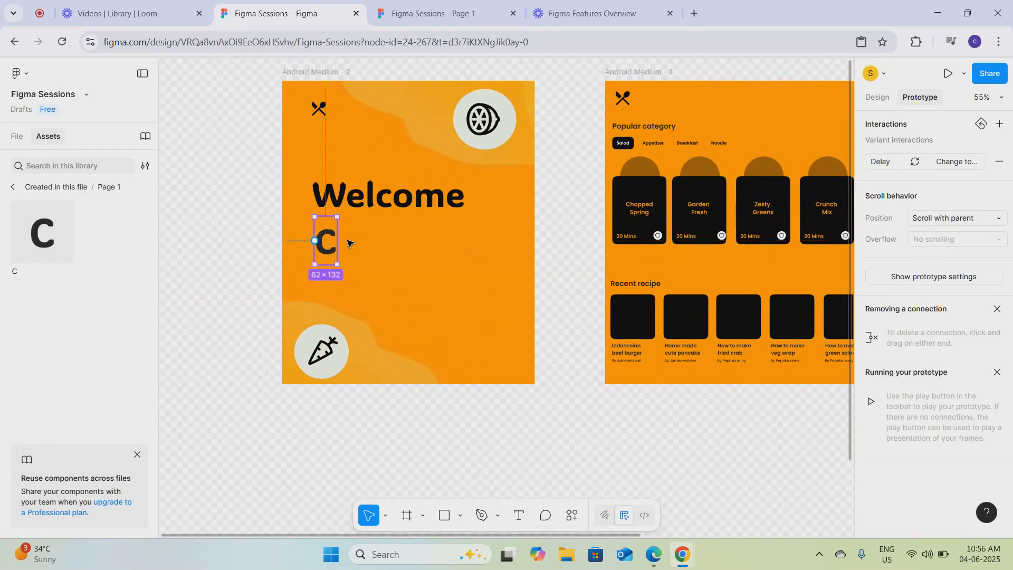
Step: Preview the Android Medium - 2 frame as a prototype to check the typing animation, and return to the design file
left_click(330, 76)
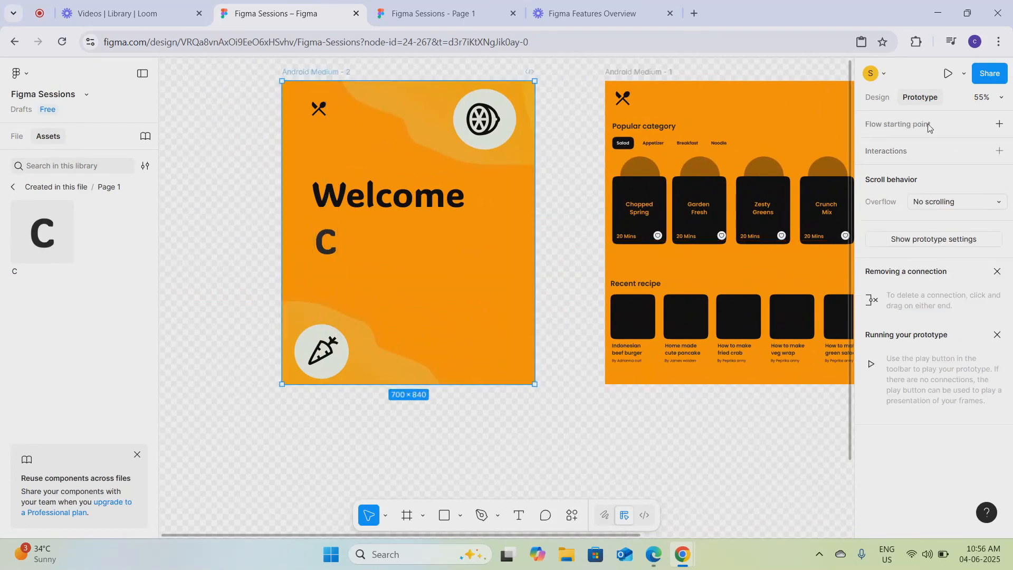
left_click(949, 74)
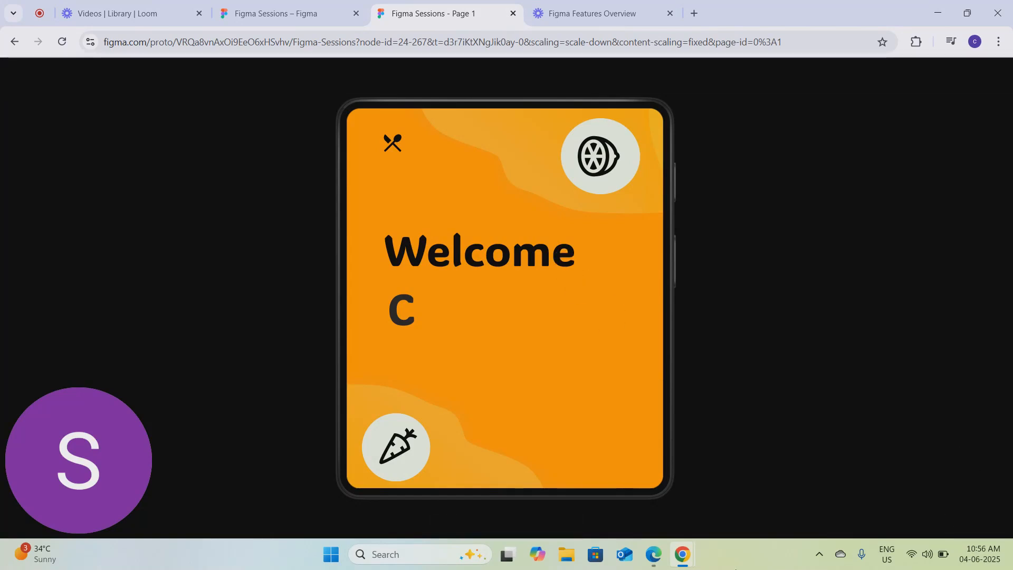
left_click(294, 5)
left_click(433, 7)
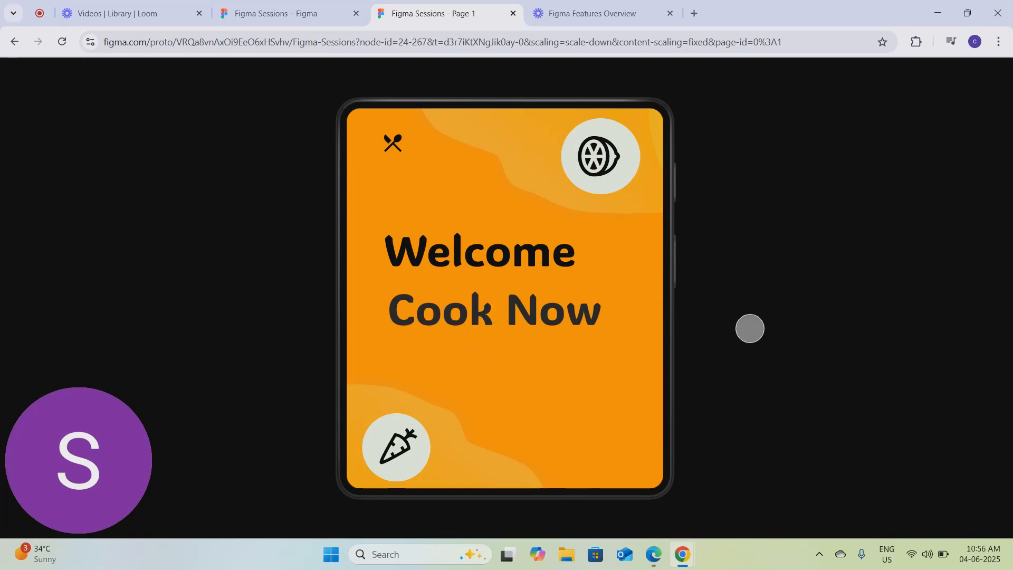
mouse_move(514, 496)
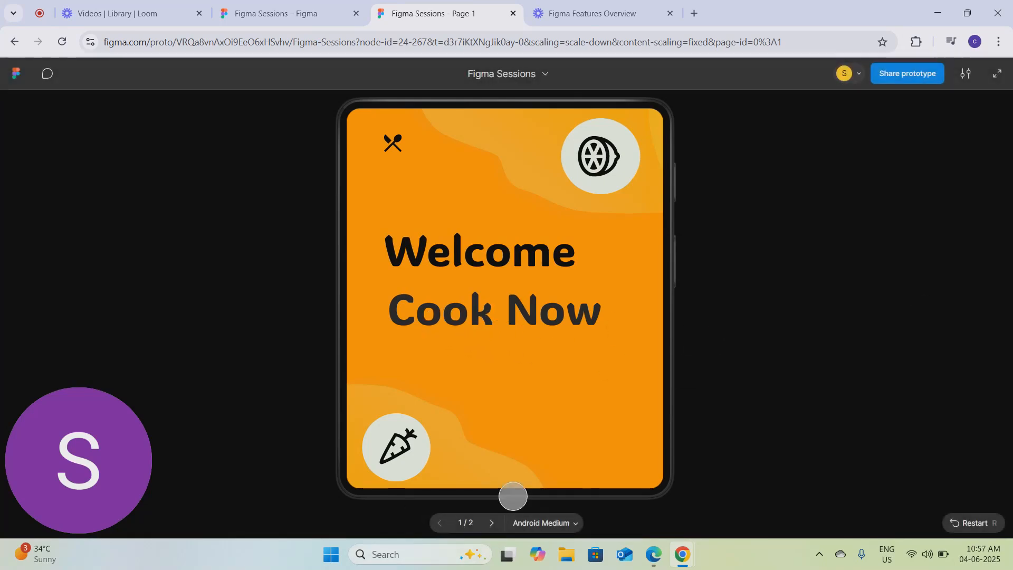
left_click(492, 523)
left_click(440, 523)
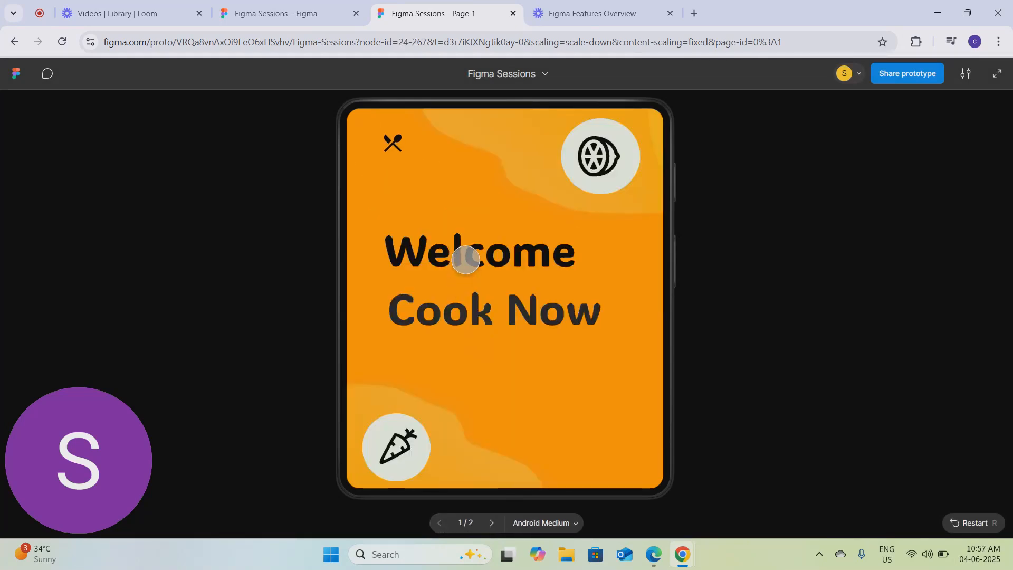
left_click(305, 7)
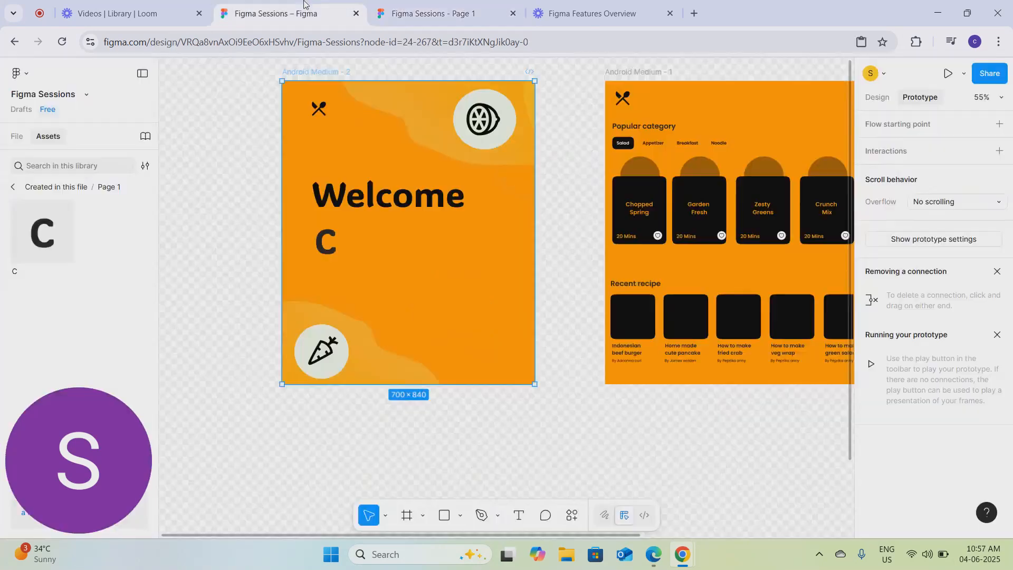
Step: Add a prototype connection from the "Cook Now" variant back to the "C" variant with an After delay trigger
scroll(670, 258, "down", 10)
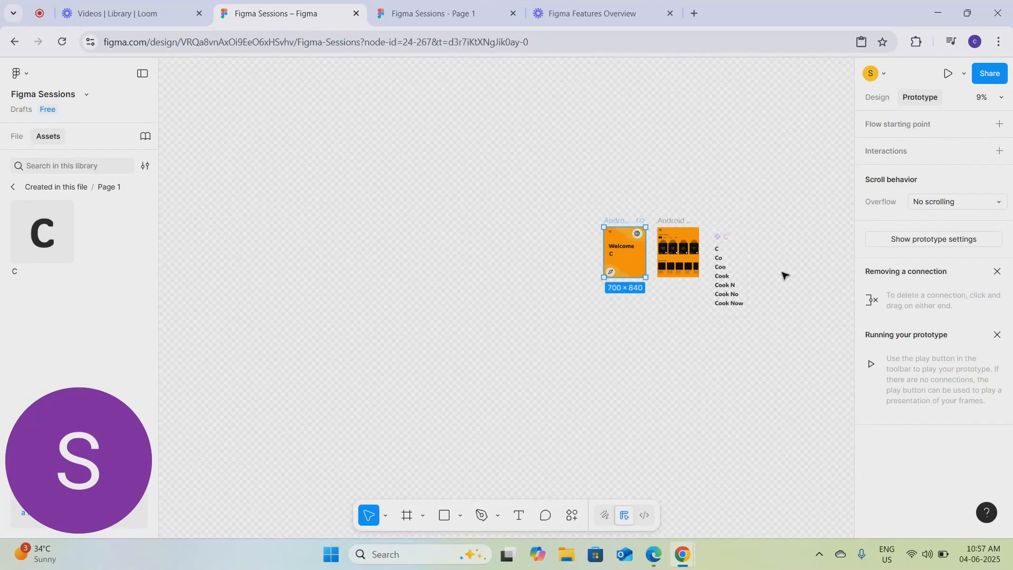
scroll(756, 282, "up", 6)
left_click(712, 368)
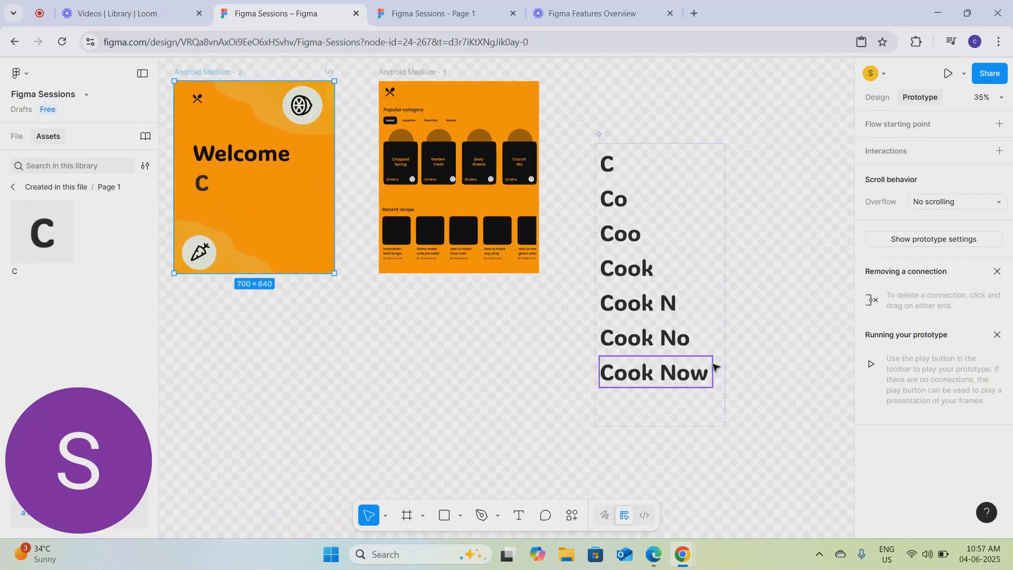
left_click_drag(712, 373, 690, 171)
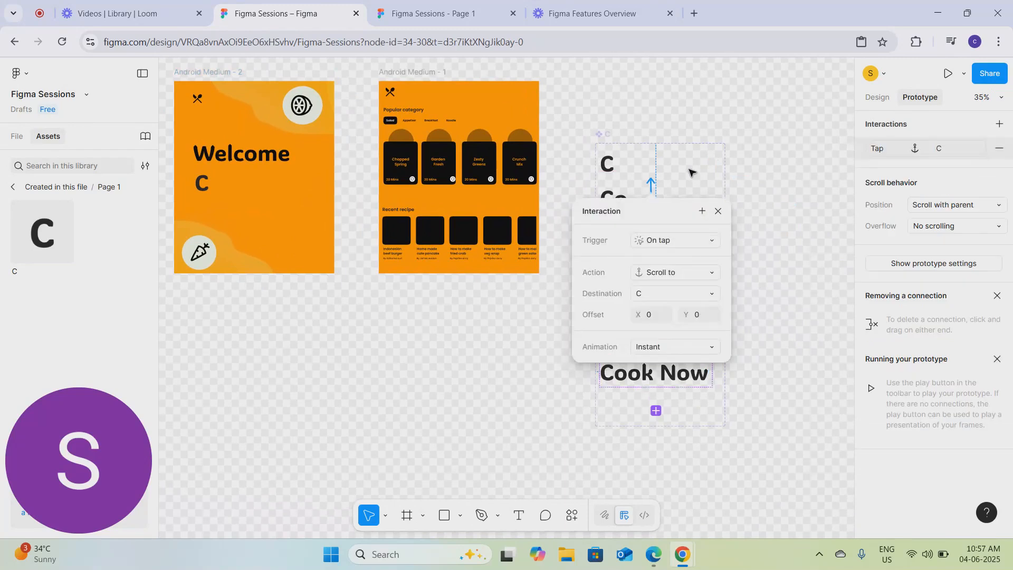
left_click(661, 242)
left_click(666, 405)
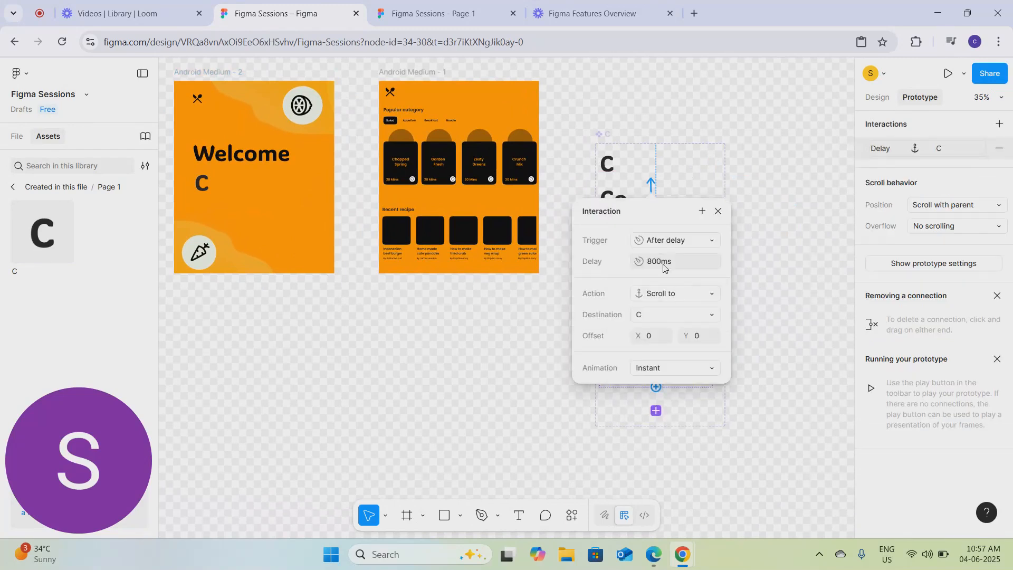
Step: Set the "Cook Now" interaction to a 200 ms delay with a Change to action targeting the Default variant
left_click(653, 262)
type("200ms")
left_click(658, 300)
left_click(664, 266)
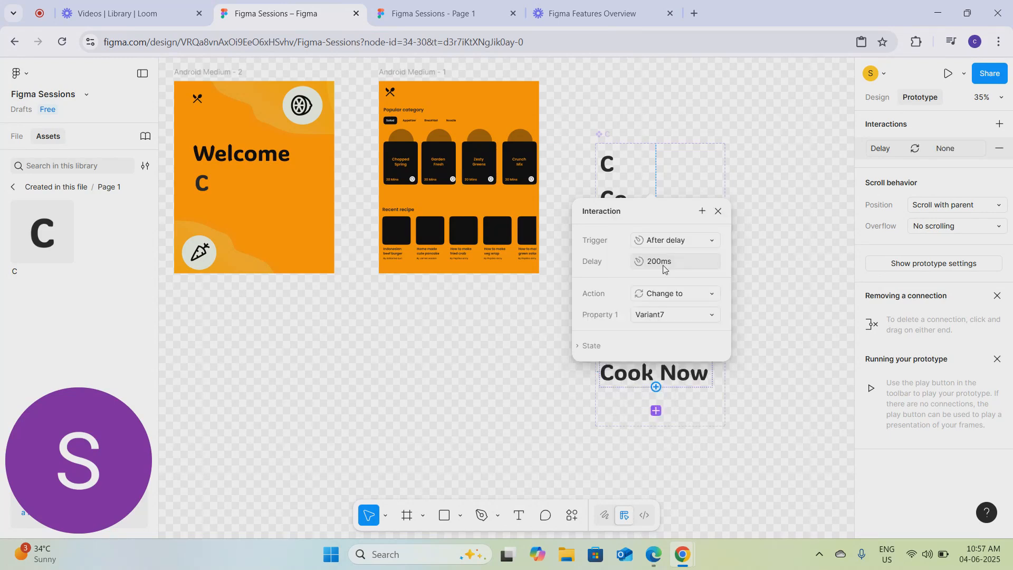
left_click(668, 320)
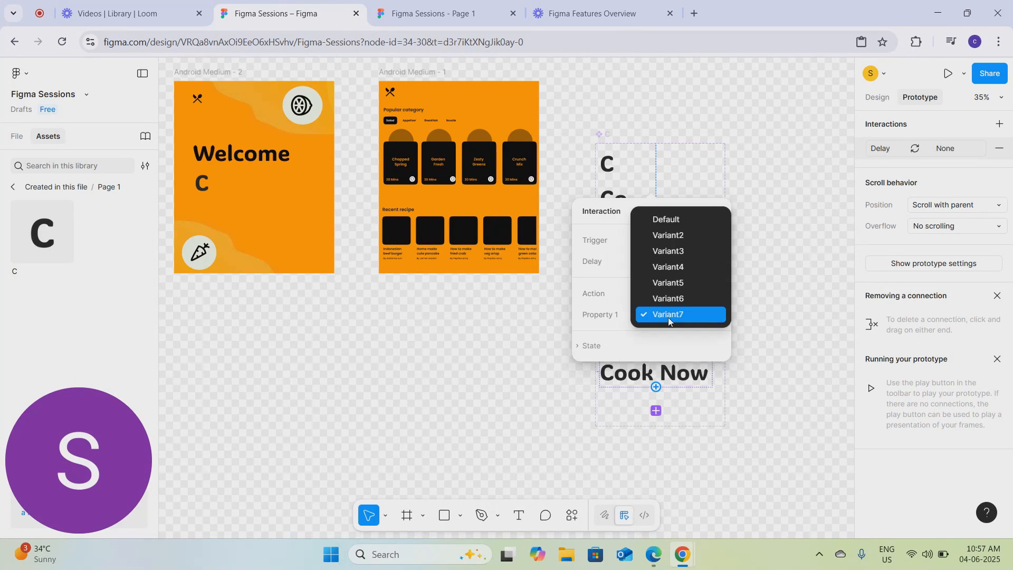
left_click(662, 221)
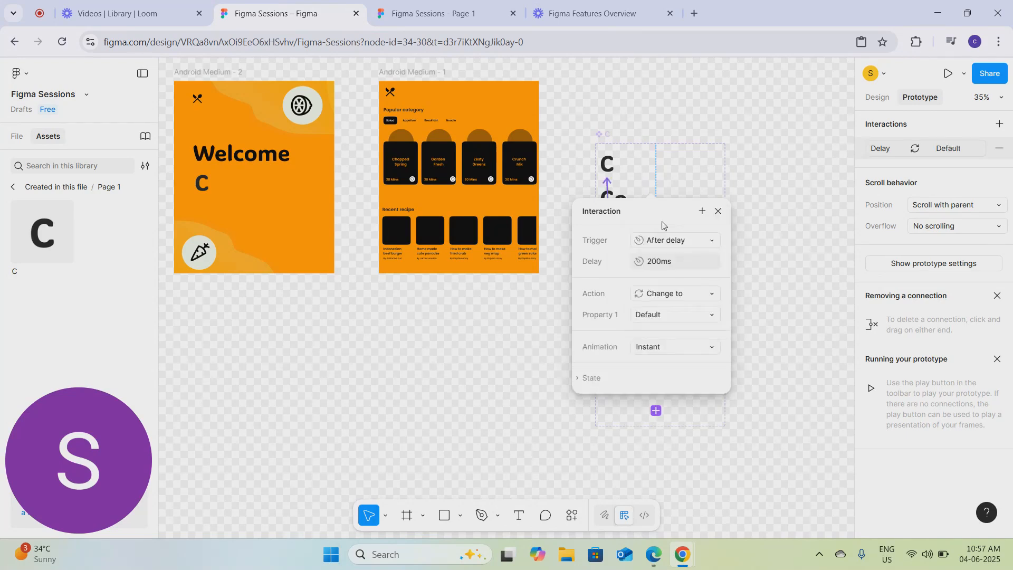
left_click(790, 191)
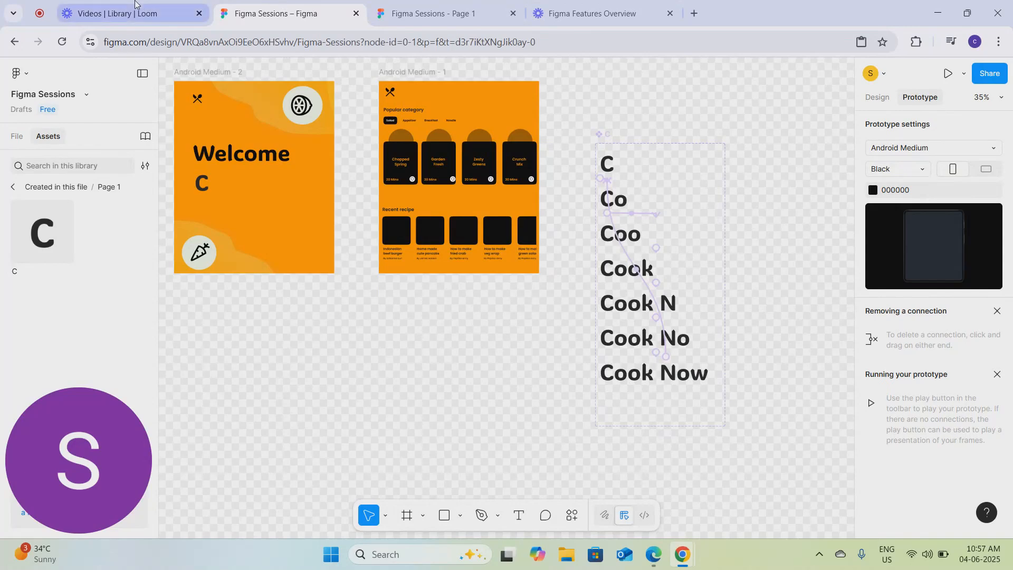
Step: Restart the prototype preview to check that the typing animation loops, and return to the design file
left_click(117, 14)
left_click(433, 13)
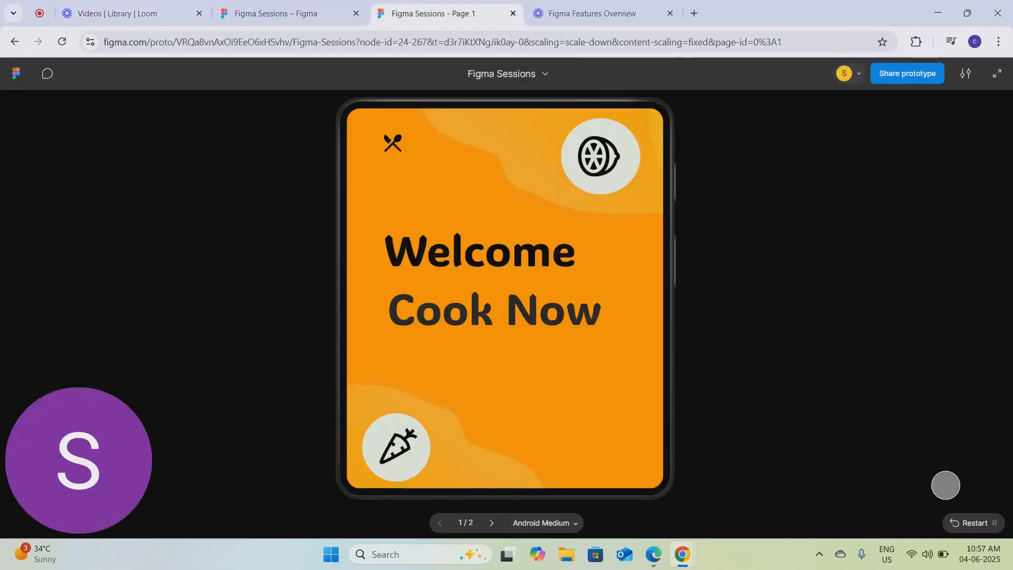
left_click(962, 528)
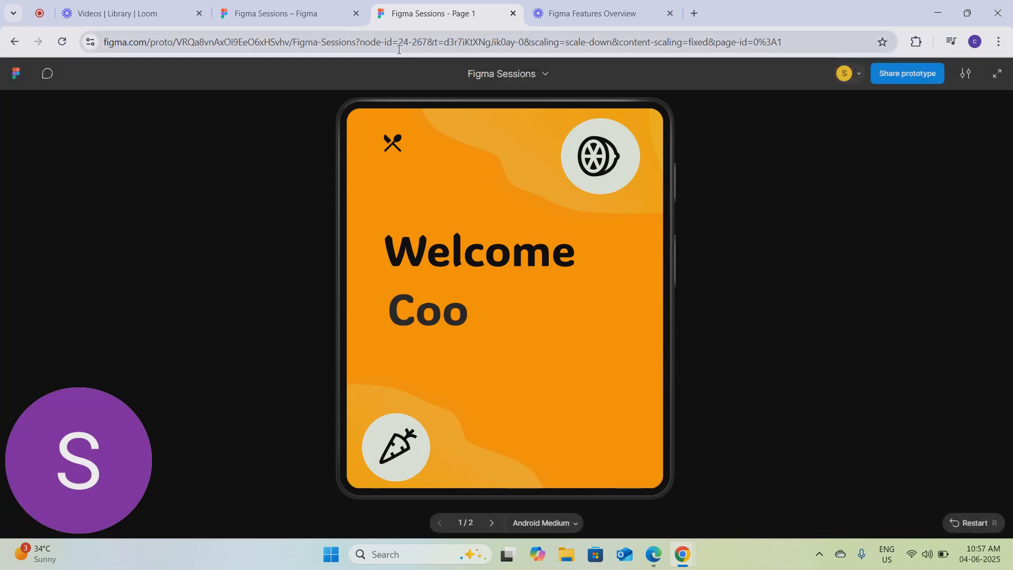
left_click(300, 13)
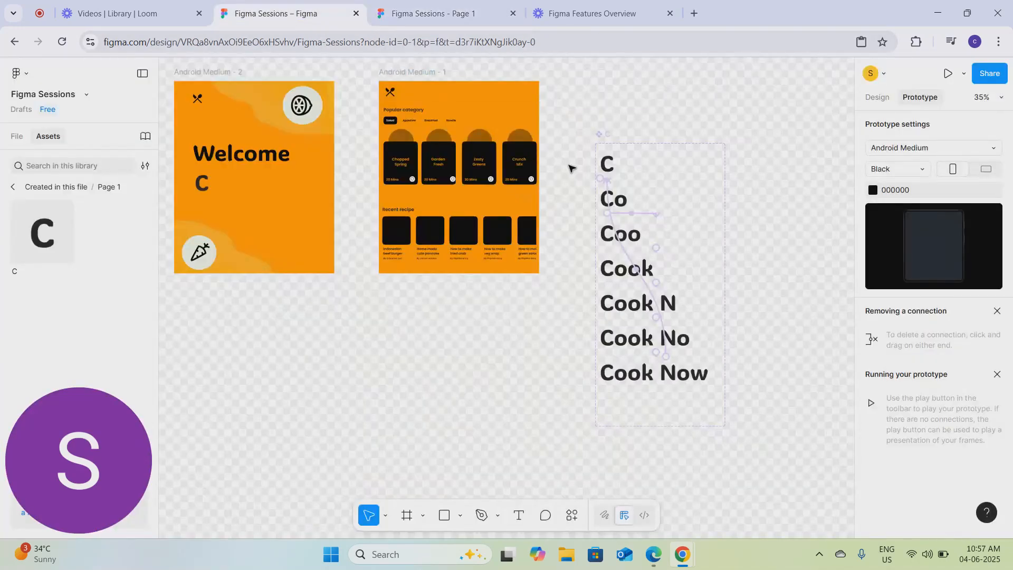
Step: Select a popular category card group in the Android Medium - 1 frame and show the file's layers
left_click(437, 74)
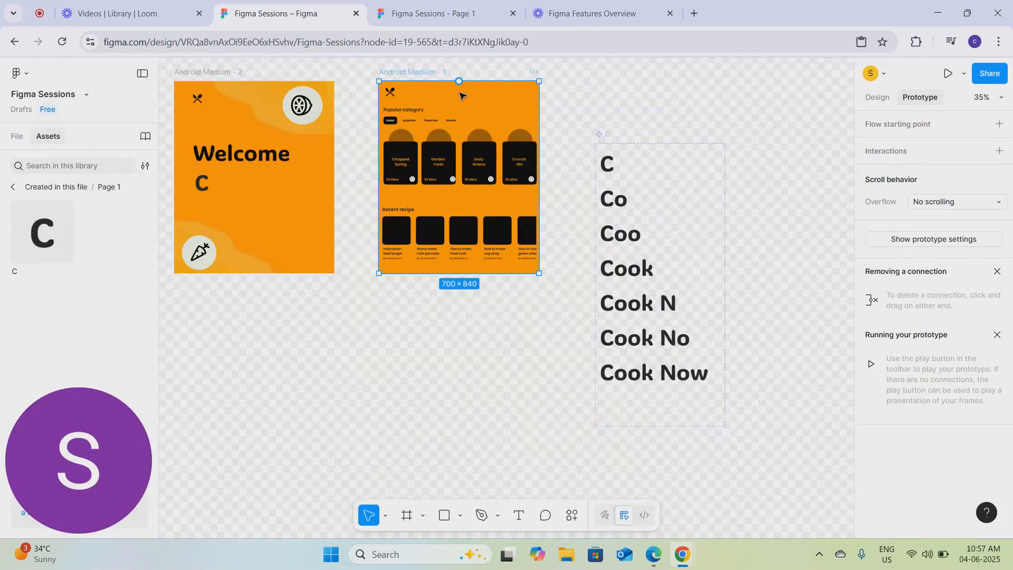
scroll(460, 95, "up", 5)
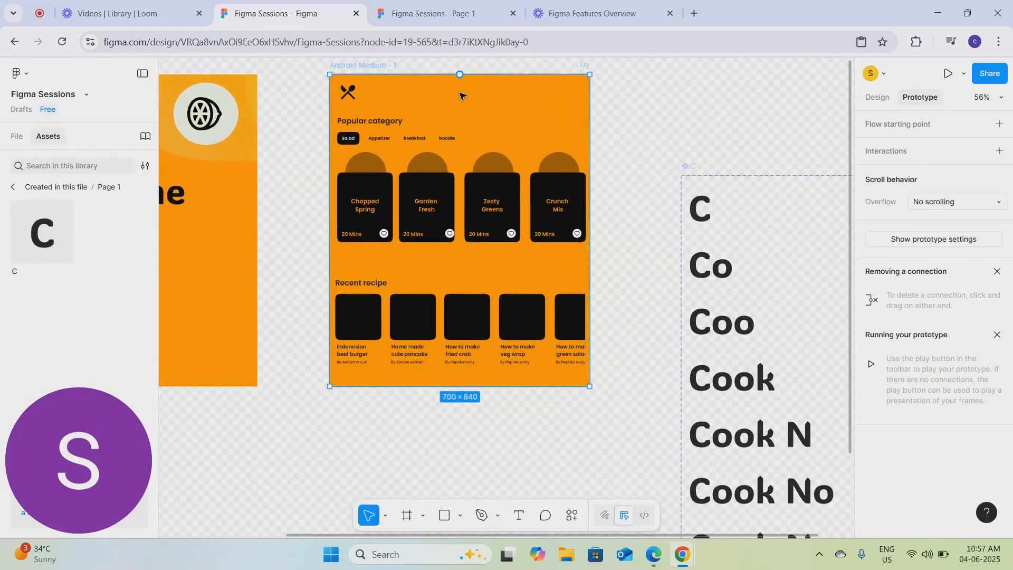
left_click(379, 188)
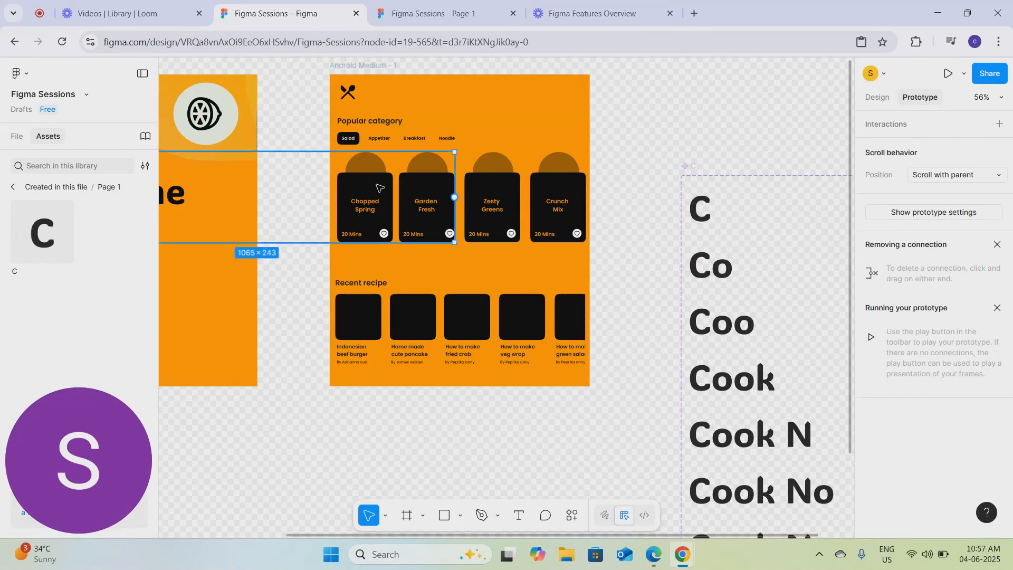
left_click(17, 137)
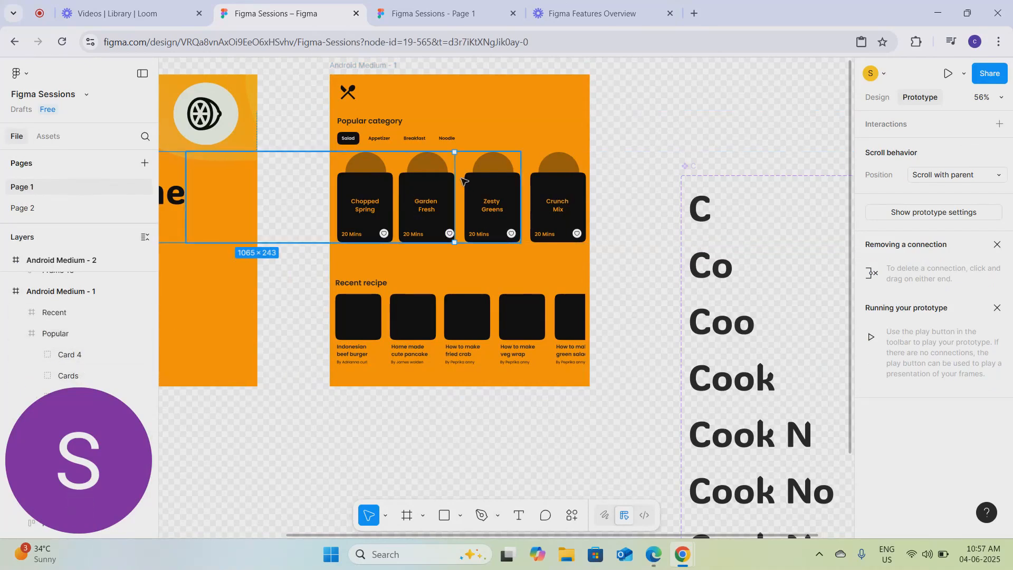
left_click_drag(455, 173, 340, 171)
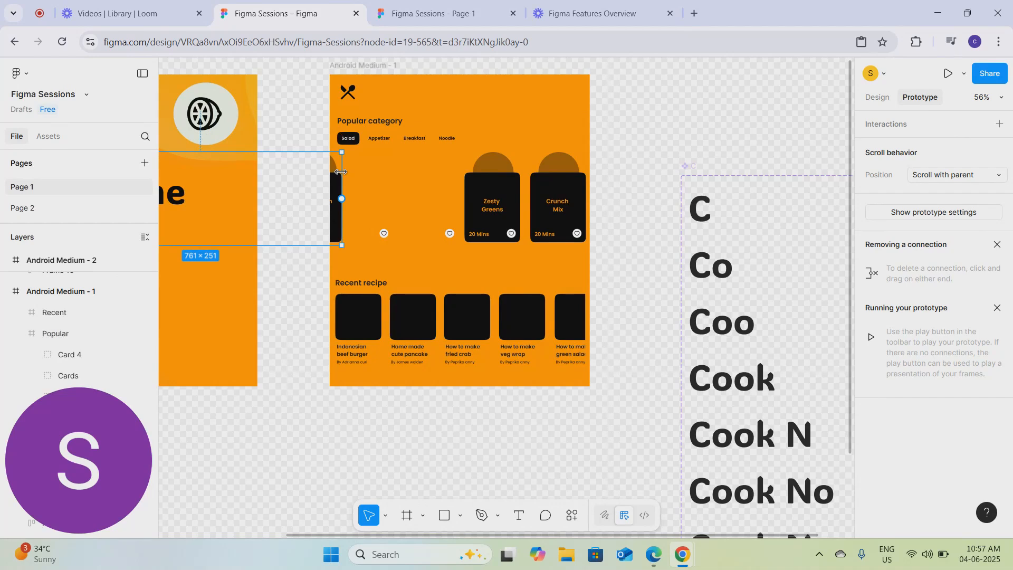
key("ctrl+z")
key("ctrl+z")
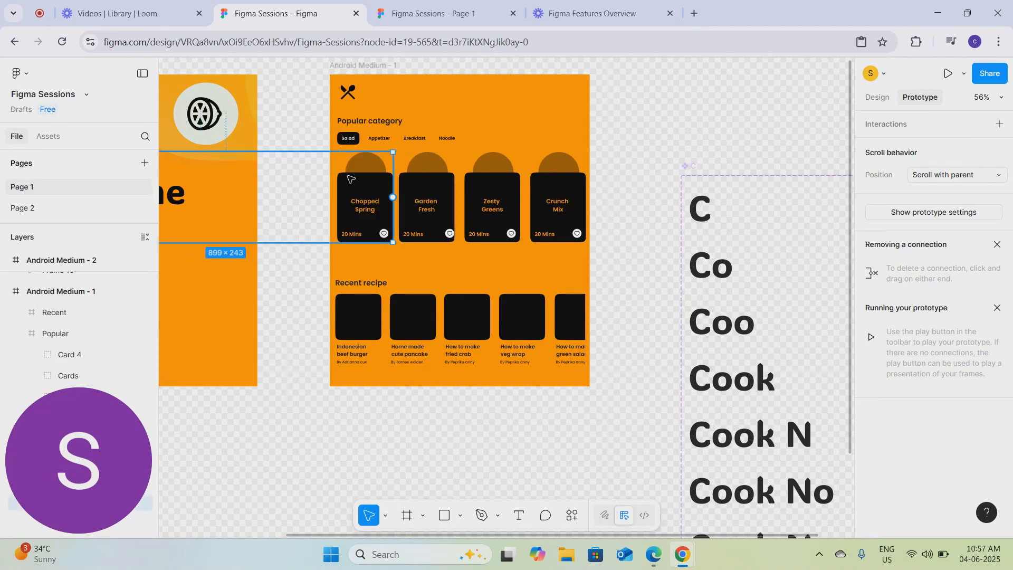
key("ctrl+z")
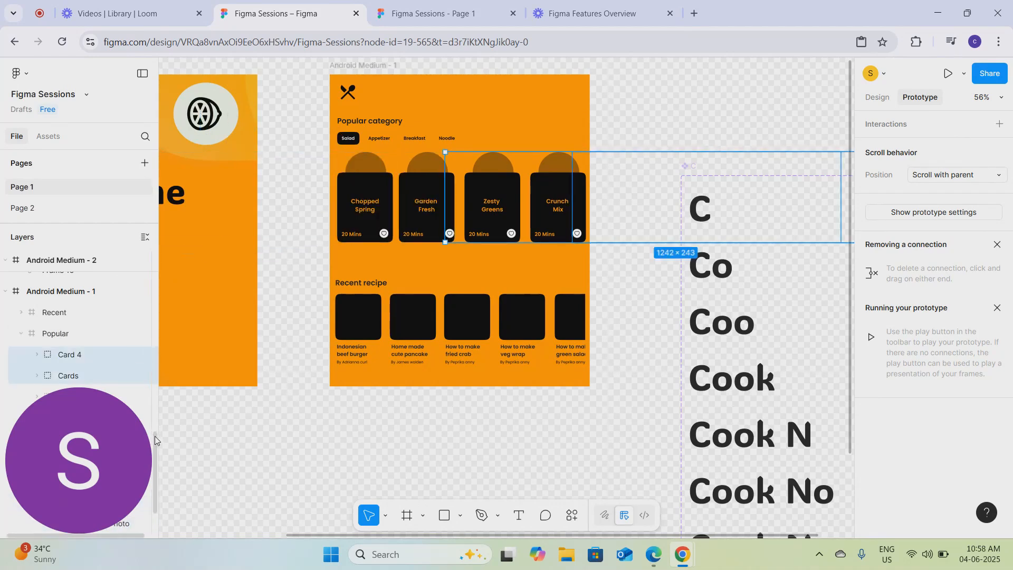
Step: Select the Card and Cards groups inside the Popular layer and wrap them together in a new frame
left_click_drag(154, 436, 155, 470)
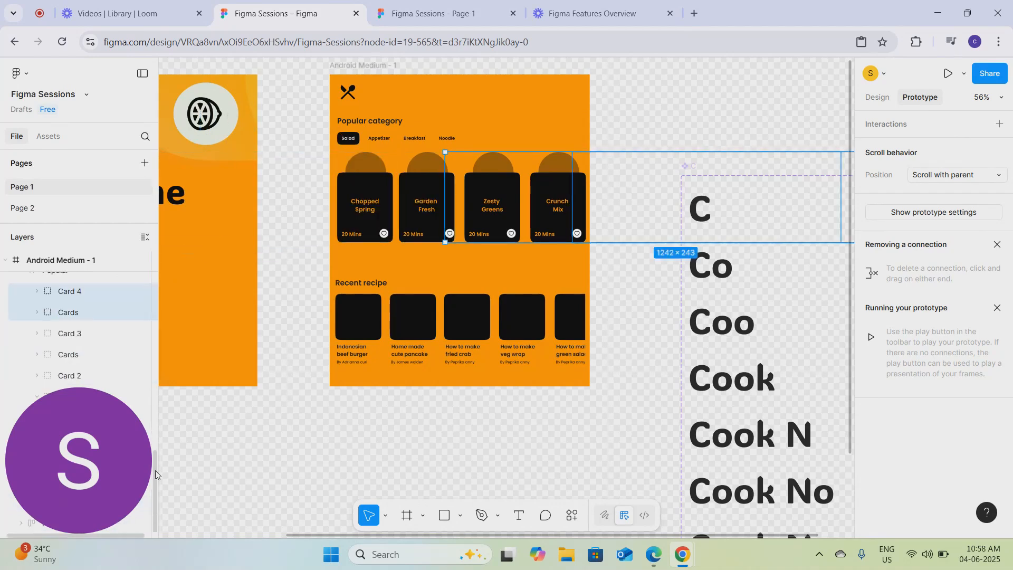
left_click(93, 342, "shift")
left_click(71, 354, "shift")
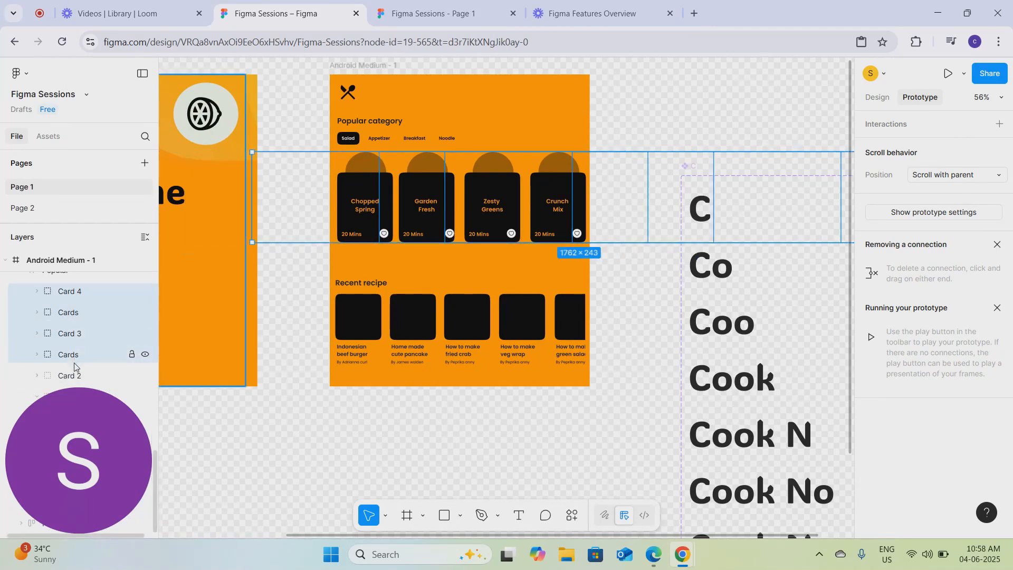
left_click(76, 374, "shift")
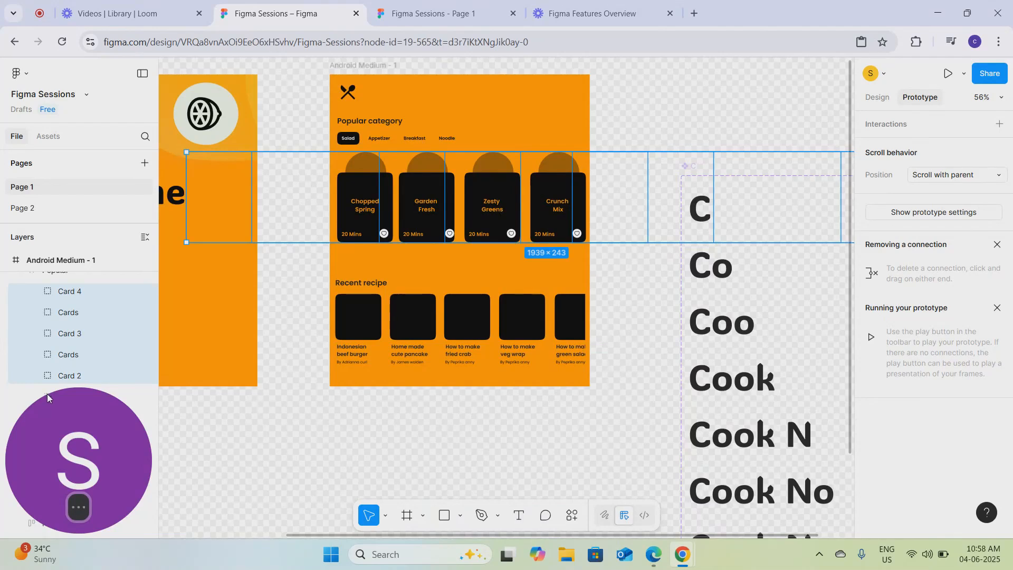
right_click(493, 196)
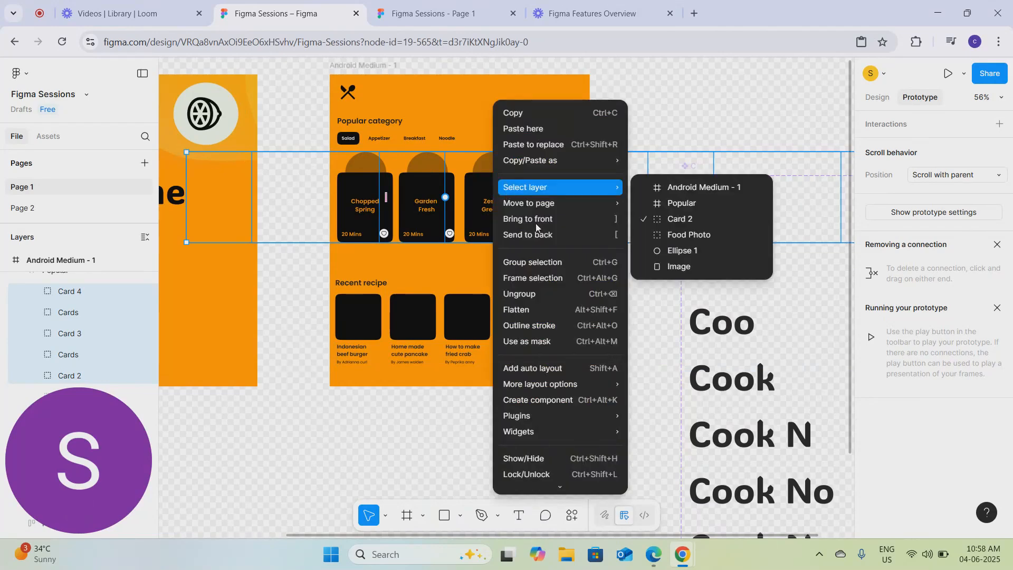
left_click(545, 278)
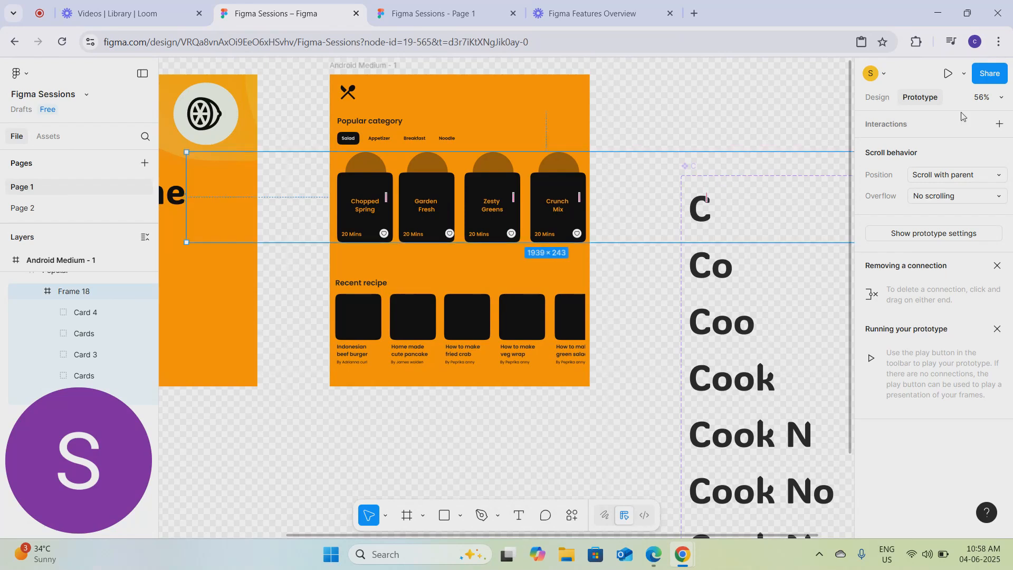
Step: Set the overflow scroll behavior of the new popular cards frame to Horizontal
left_click(878, 99)
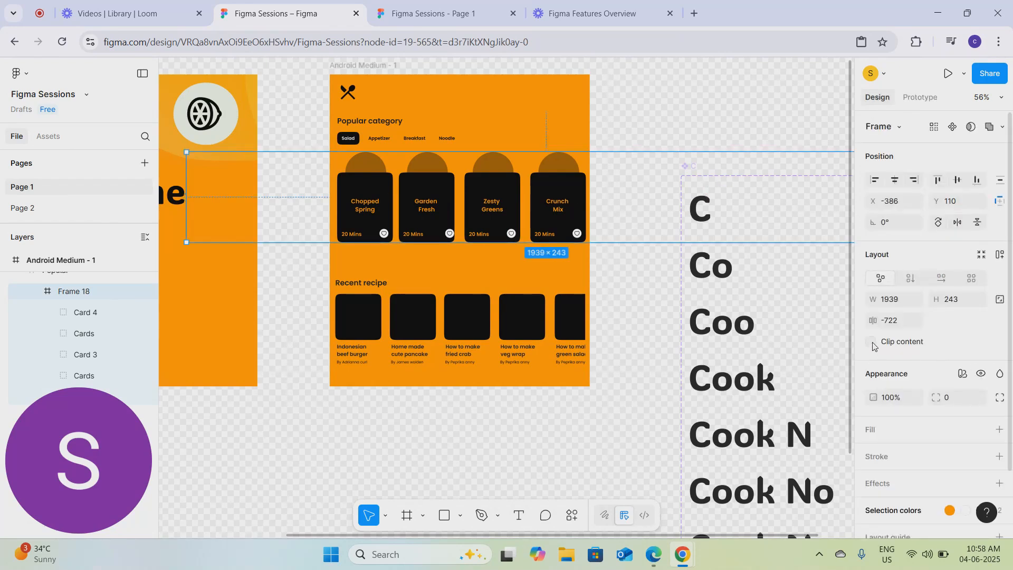
left_click(921, 98)
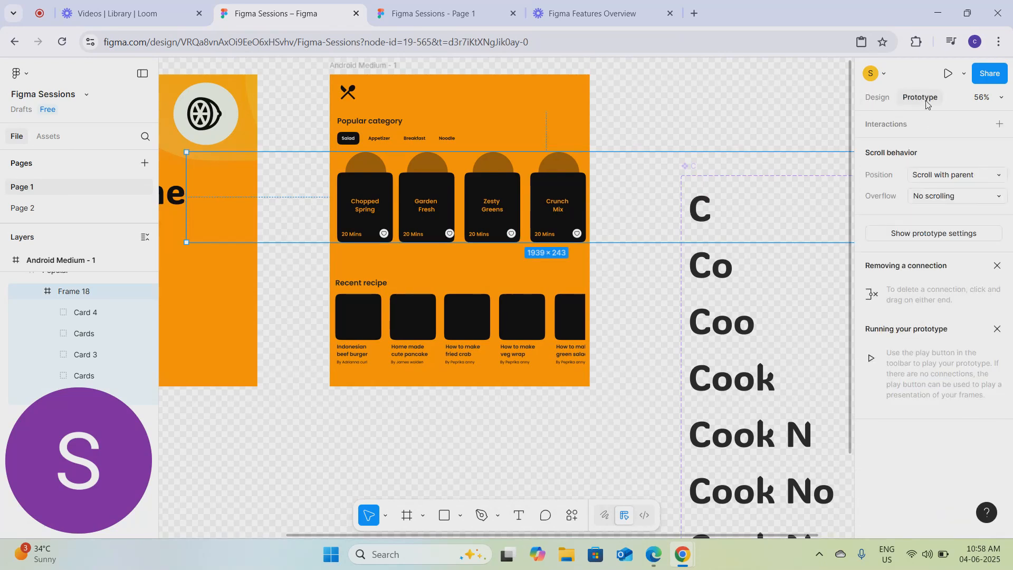
left_click(951, 199)
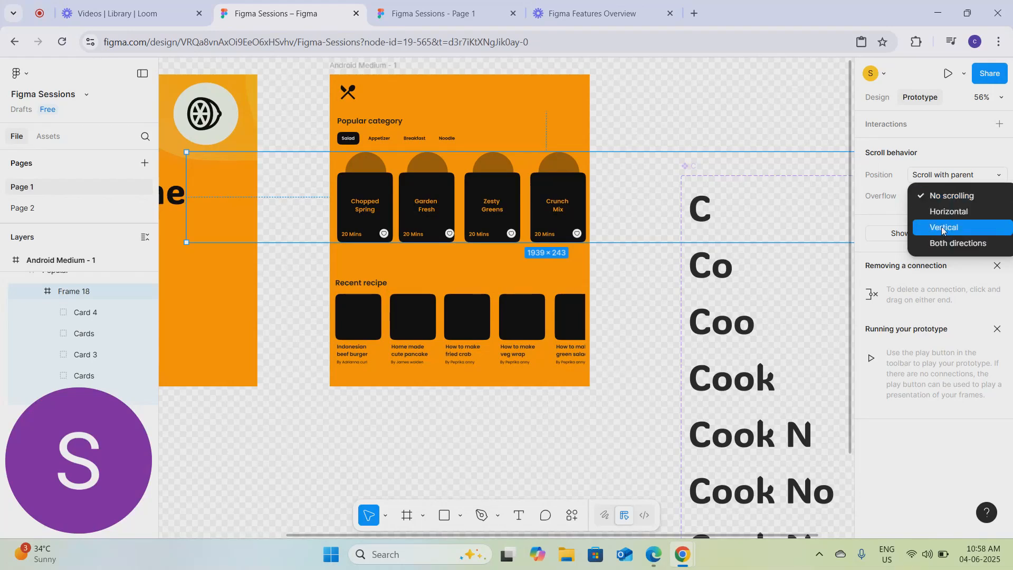
left_click(943, 213)
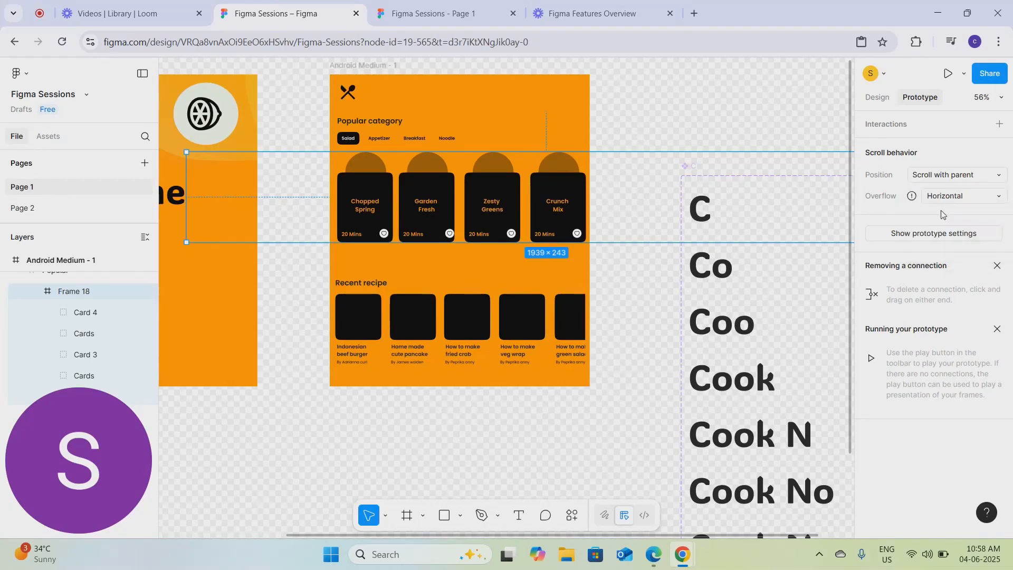
Step: Preview the Android Medium - 1 screen in the prototype and swipe through the popular category cards horizontally
left_click(395, 7)
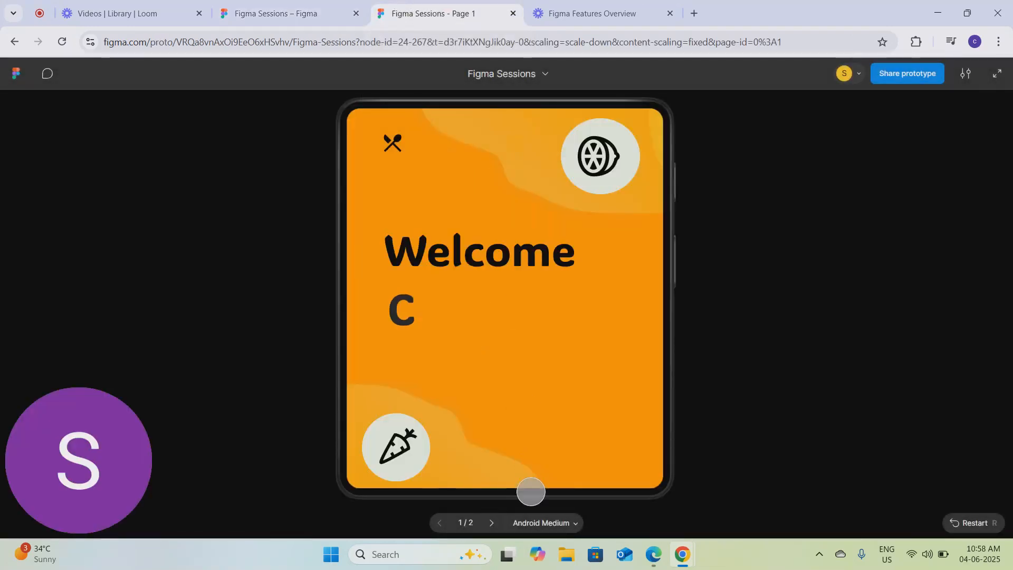
left_click(491, 523)
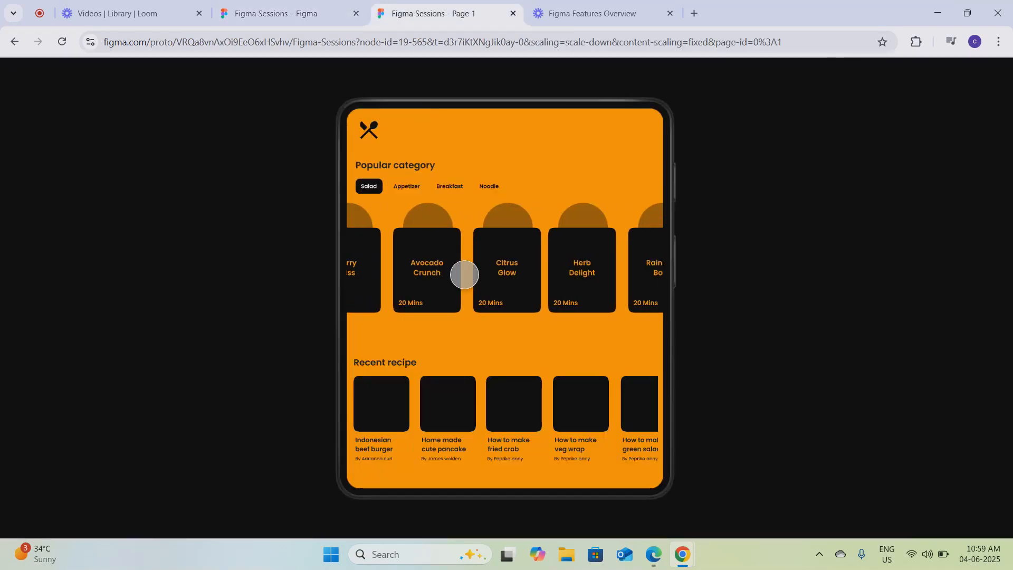
left_click_drag(573, 263, 493, 264)
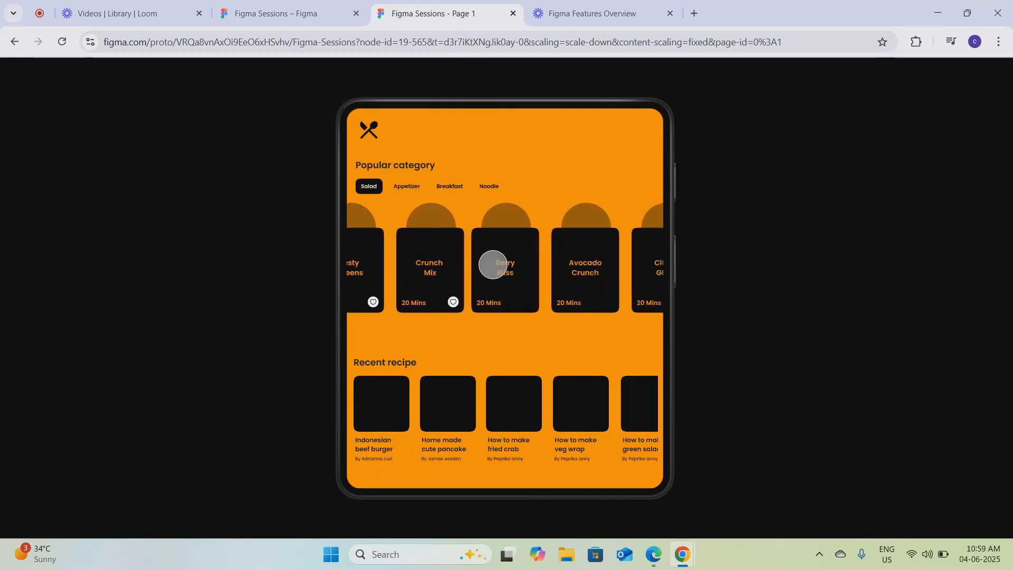